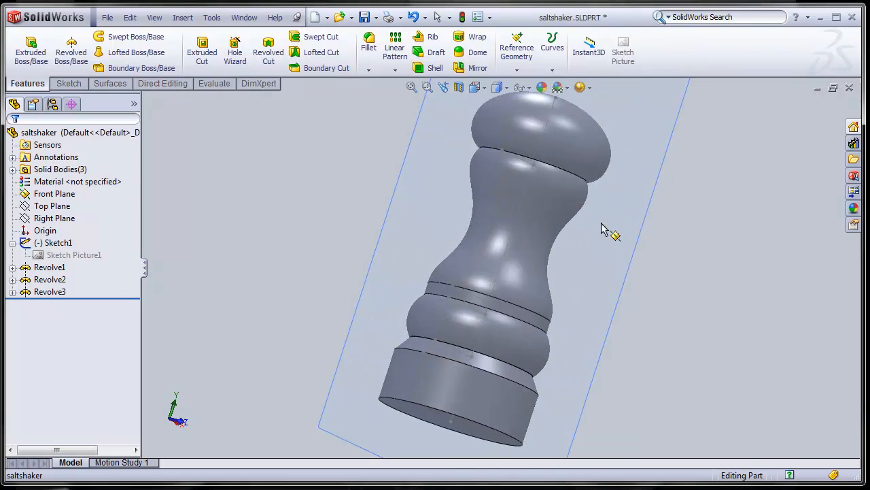
Step: Expand the Solid Bodies folder and select the listed revolved bodies to identify each one in the model
{"action": "left_click", "coordinate": [569, 151]}
{"action": "key", "text": "Escape"}
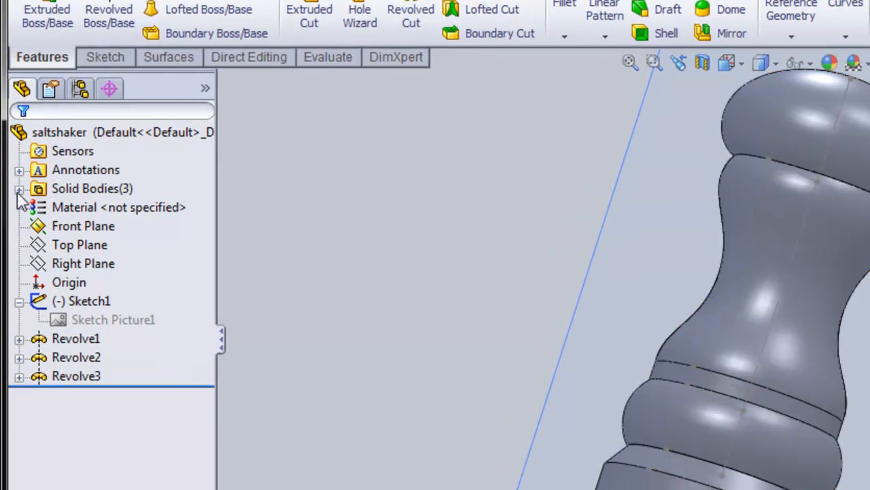
{"action": "left_click", "coordinate": [19, 189]}
{"action": "left_click", "coordinate": [54, 190]}
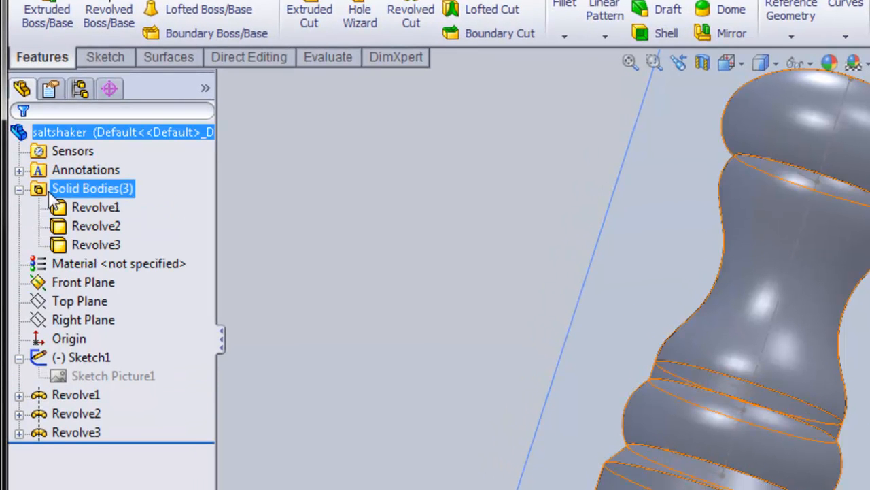
{"action": "left_click", "coordinate": [115, 209]}
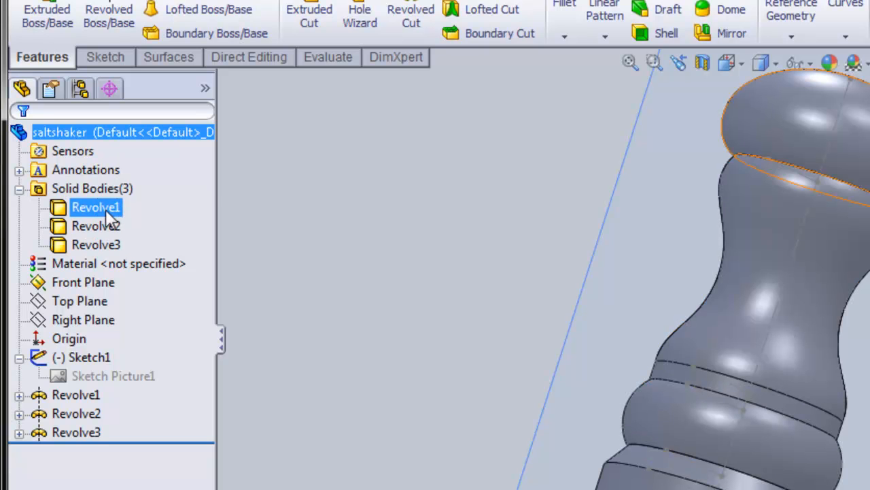
{"action": "left_click", "coordinate": [108, 215]}
{"action": "left_click", "coordinate": [98, 227]}
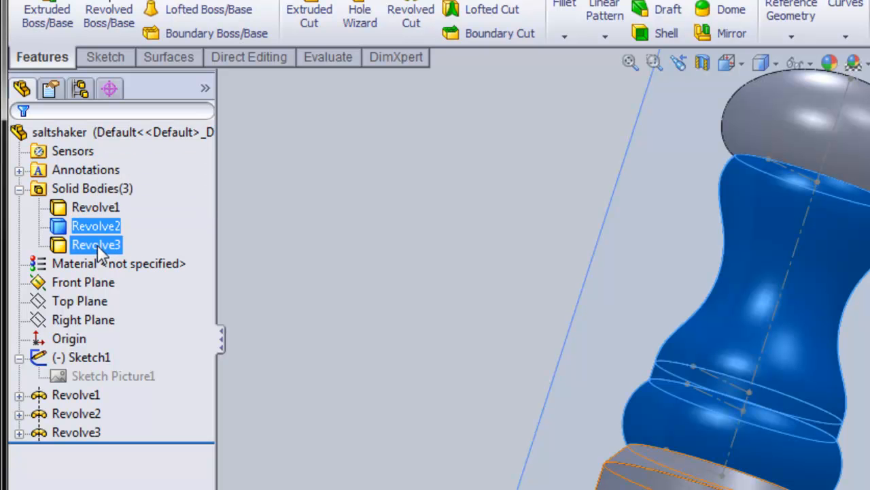
{"action": "left_click", "coordinate": [101, 246]}
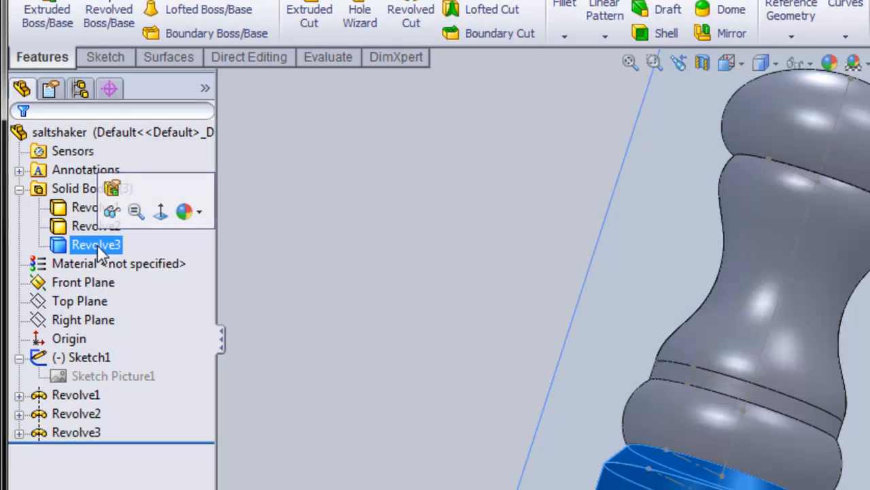
Step: Hide the salt shaker's three revolved bodies and show them again
{"action": "left_click", "coordinate": [91, 208]}
{"action": "left_click", "coordinate": [92, 162]}
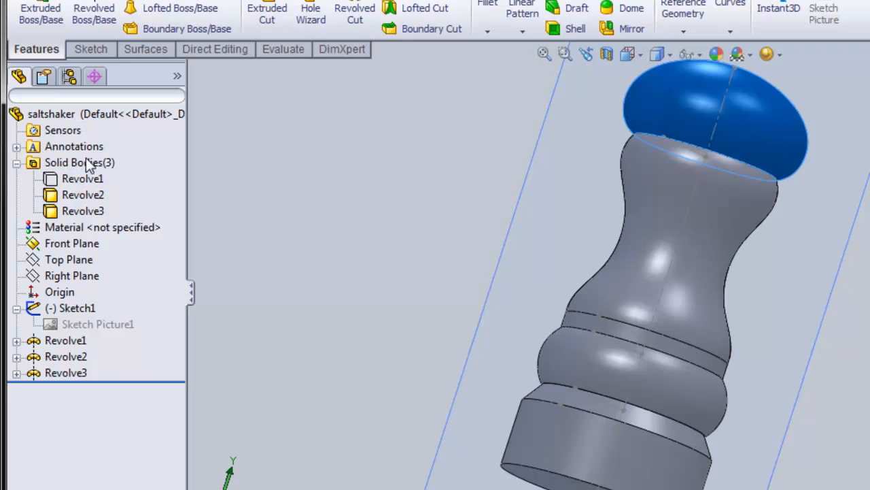
{"action": "left_click", "coordinate": [87, 208]}
{"action": "left_click", "coordinate": [94, 170]}
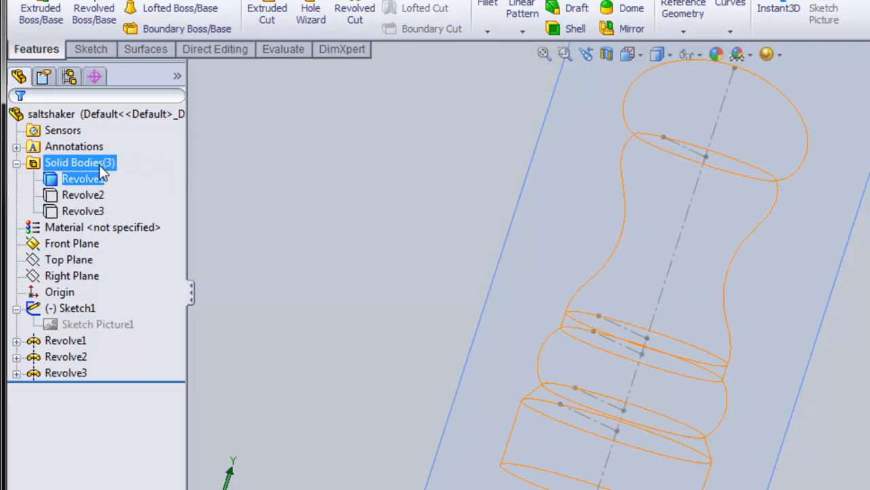
{"action": "left_click", "coordinate": [89, 190]}
{"action": "left_click", "coordinate": [99, 161]}
{"action": "left_click", "coordinate": [89, 181]}
{"action": "left_click", "coordinate": [103, 149]}
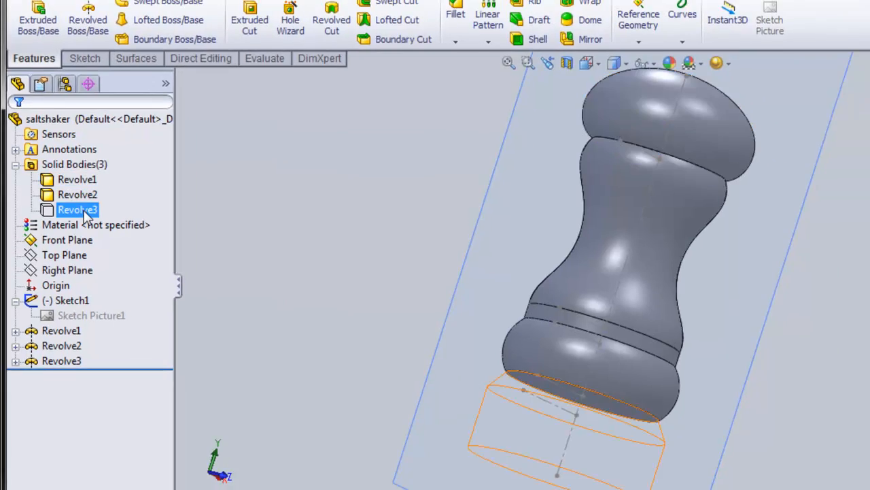
{"action": "left_click", "coordinate": [90, 178]}
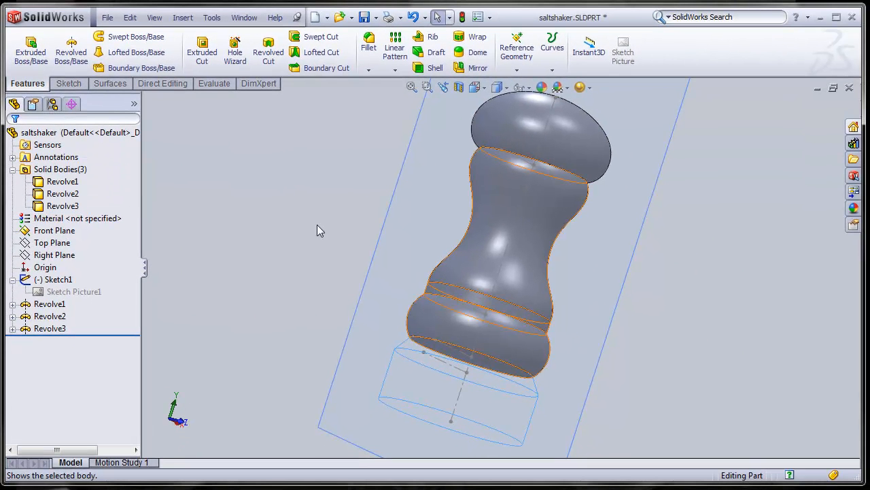
{"action": "left_click", "coordinate": [732, 336]}
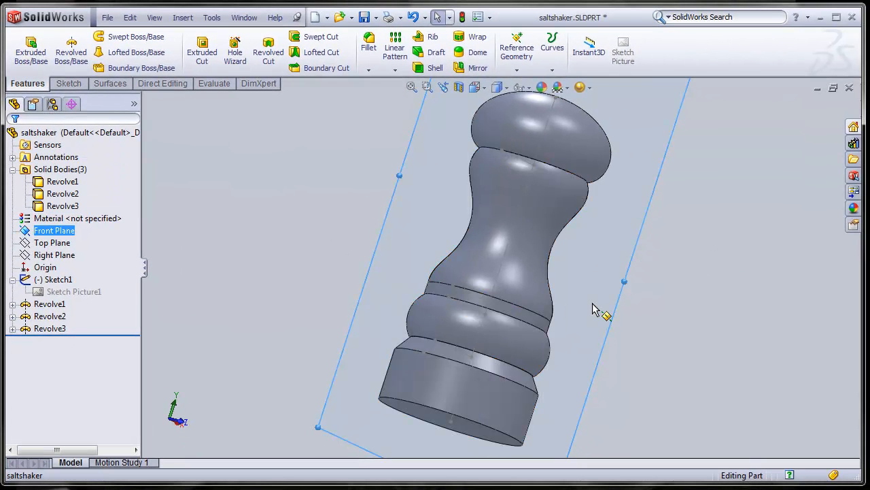
Step: Switch to the isometric view and hide the Revolve1 and Revolve2 bodies, leaving only the base shown
{"action": "key", "text": "ctrl+7"}
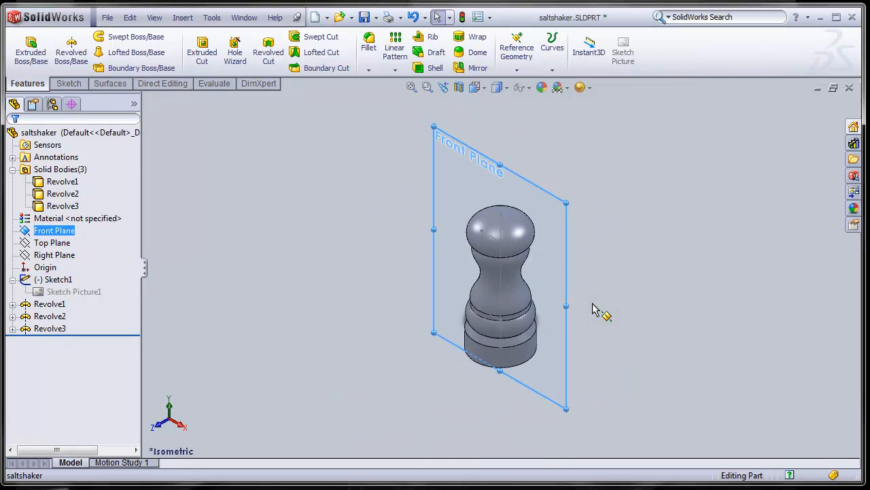
{"action": "scroll", "coordinate": [509, 301], "scroll_direction": "down", "scroll_amount": 5}
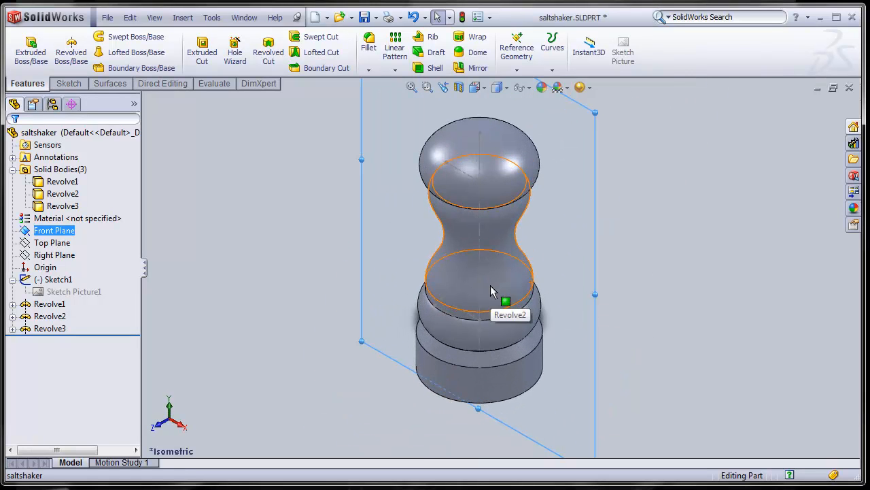
{"action": "scroll", "coordinate": [503, 279], "scroll_direction": "up", "scroll_amount": 2}
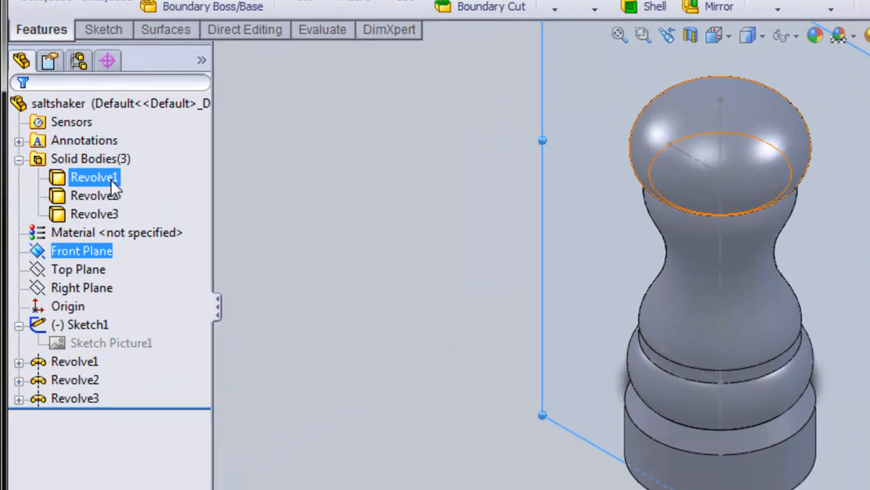
{"action": "left_click", "coordinate": [68, 180]}
{"action": "left_click", "coordinate": [126, 148]}
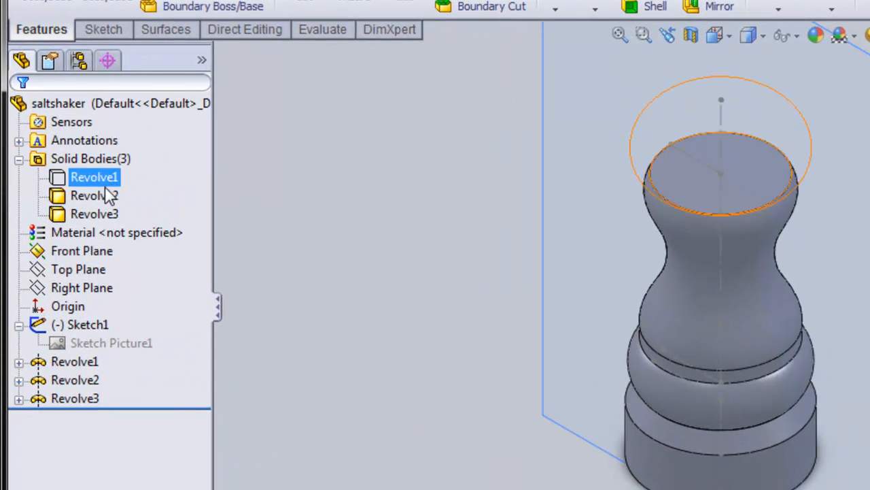
{"action": "left_click", "coordinate": [95, 196], "text": "ctrl"}
{"action": "left_click", "coordinate": [120, 158]}
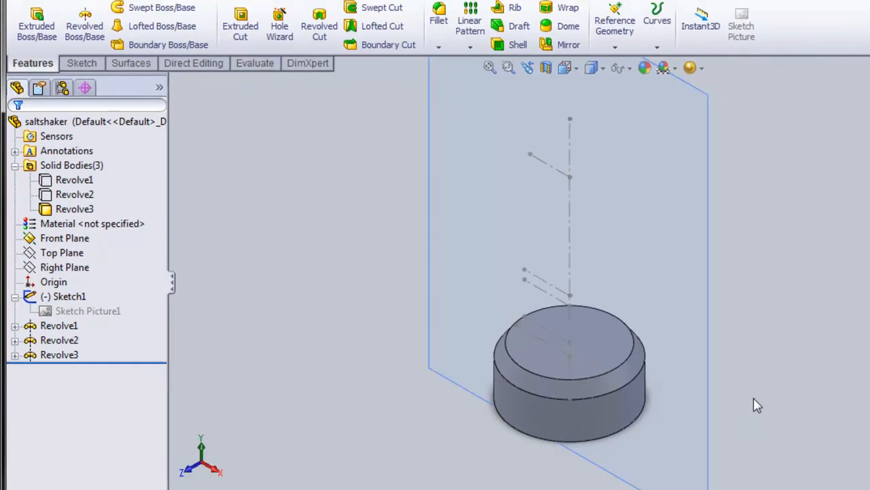
Step: Start a Shell on the base body and choose its upper and lower flat faces as the faces to remove
{"action": "middle_click_drag", "start_coordinate": [869, 344], "coordinate": [852, 417]}
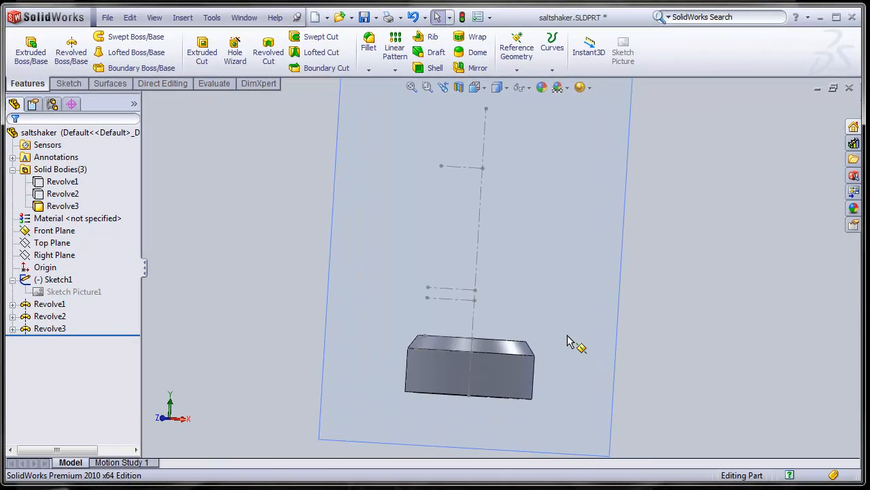
{"action": "middle_click_drag", "start_coordinate": [570, 342], "coordinate": [408, 279]}
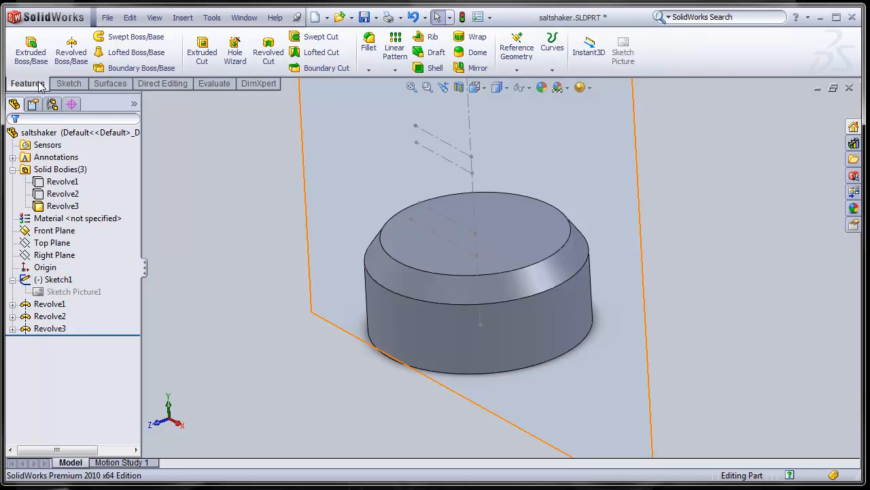
{"action": "left_click", "coordinate": [431, 68]}
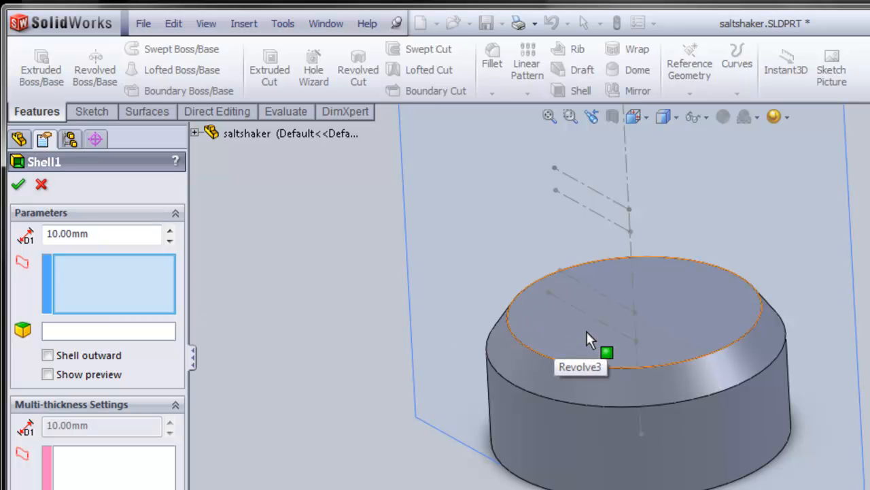
{"action": "left_click", "coordinate": [580, 324]}
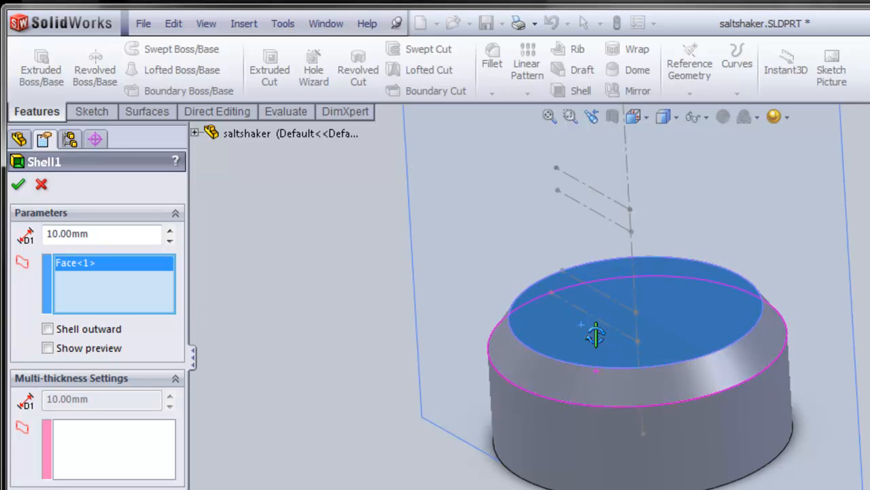
{"action": "middle_click_drag", "start_coordinate": [595, 333], "coordinate": [598, 222]}
{"action": "left_click", "coordinate": [485, 448]}
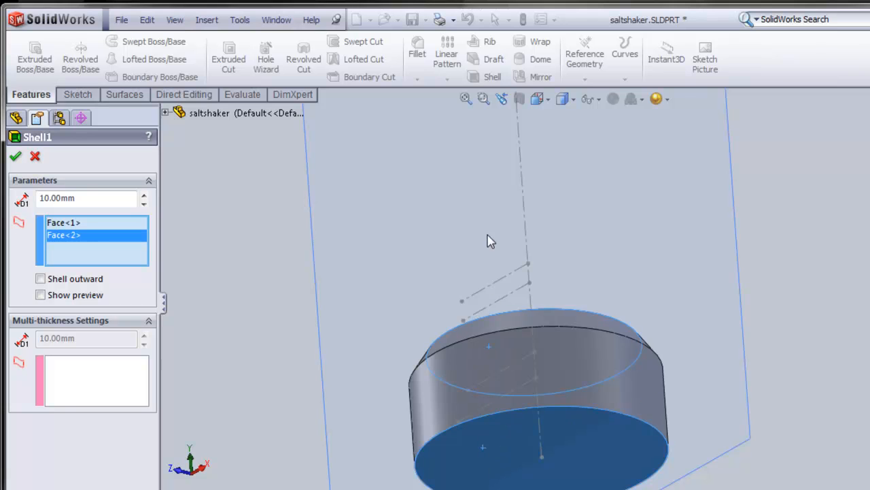
{"action": "middle_click_drag", "start_coordinate": [491, 242], "coordinate": [468, 367]}
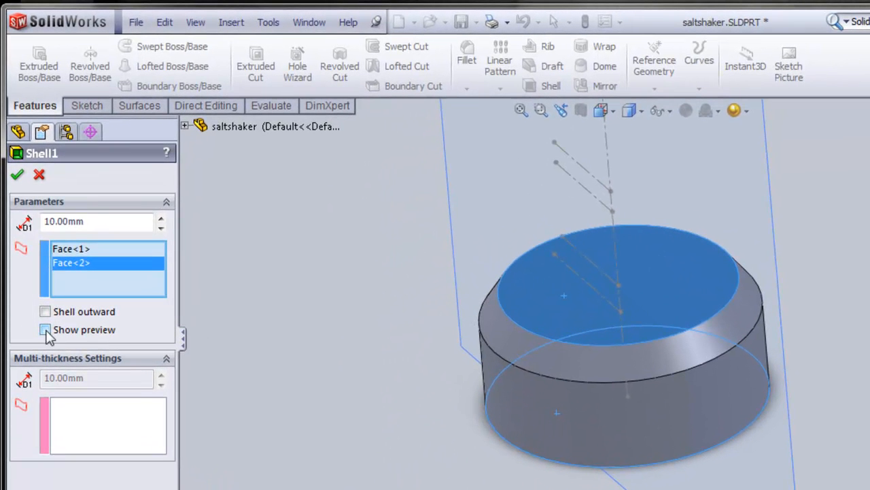
Step: Preview the base shell, set its thickness to 2 mm and apply it
{"action": "left_click", "coordinate": [45, 330]}
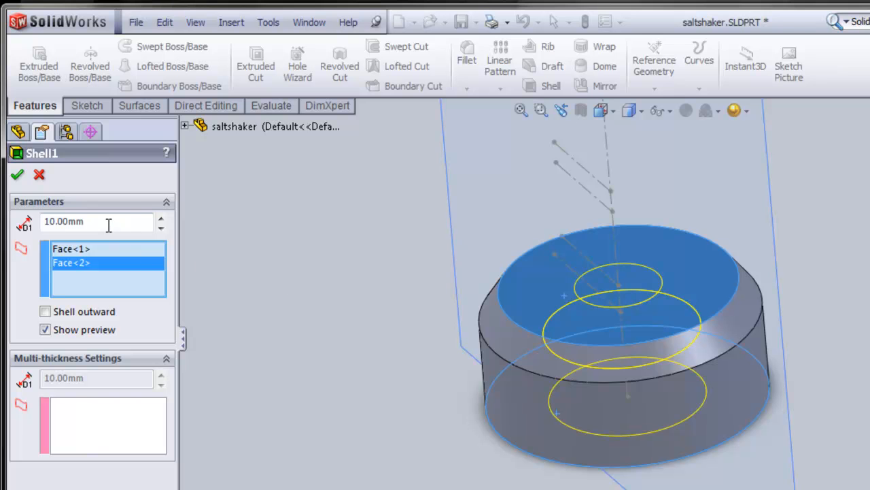
{"action": "type", "text": "2"}
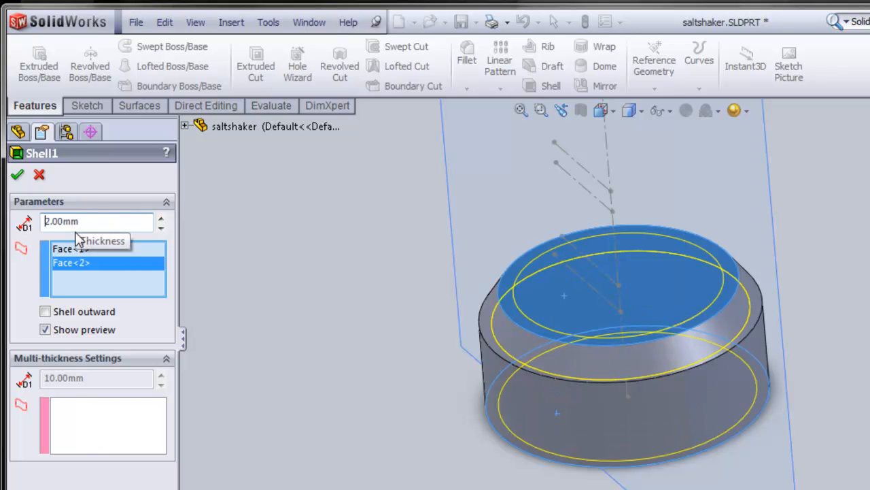
{"action": "middle_click_drag", "start_coordinate": [421, 397], "coordinate": [442, 375]}
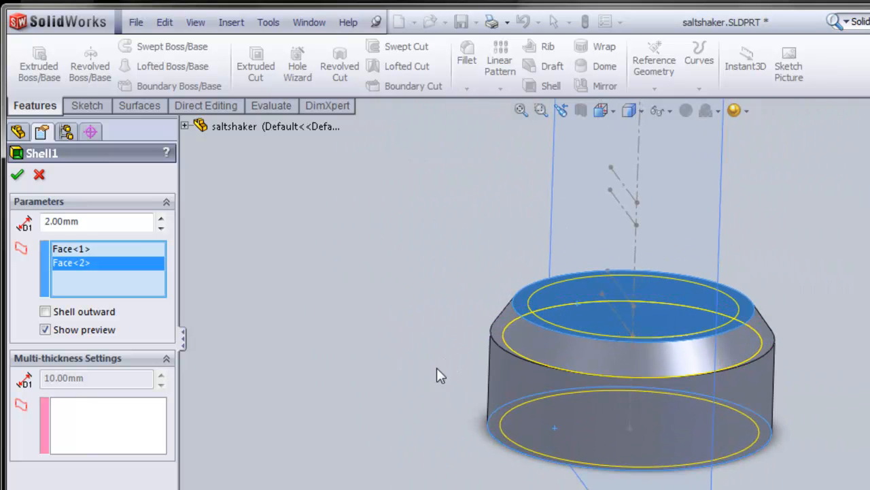
{"action": "left_click", "coordinate": [19, 178]}
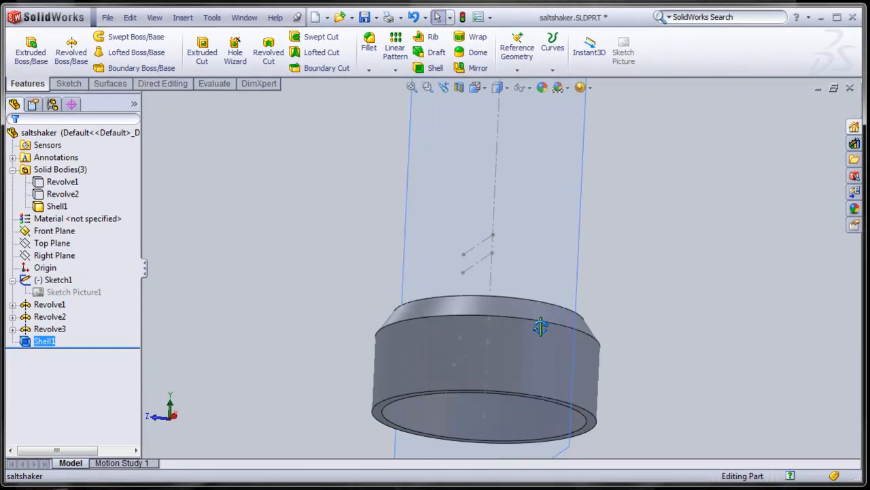
Step: Return to the isometric view, hide the shelled base body and show the middle body, Revolve2
{"action": "mouse_move", "coordinate": [541, 327]}
{"action": "middle_mouse_down"}
{"action": "mouse_move", "coordinate": [550, 268]}
{"action": "mouse_move", "coordinate": [542, 315]}
{"action": "middle_mouse_up"}
{"action": "scroll", "coordinate": [501, 404], "scroll_direction": "down", "scroll_amount": 4}
{"action": "middle_click_drag", "start_coordinate": [483, 363], "coordinate": [518, 391]}
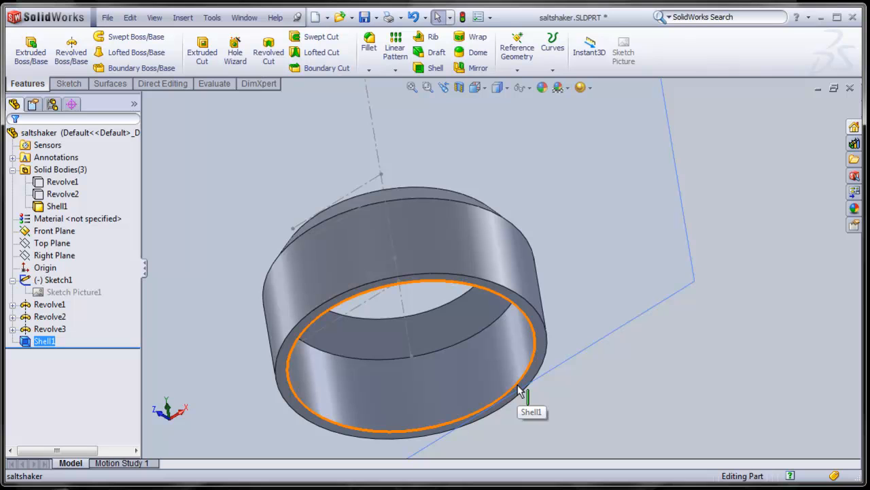
{"action": "key", "text": "ctrl+7"}
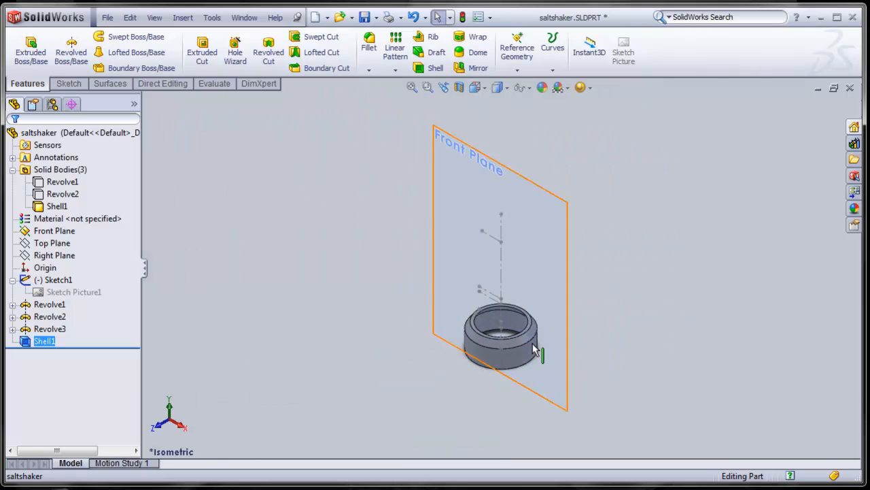
{"action": "left_click", "coordinate": [60, 206]}
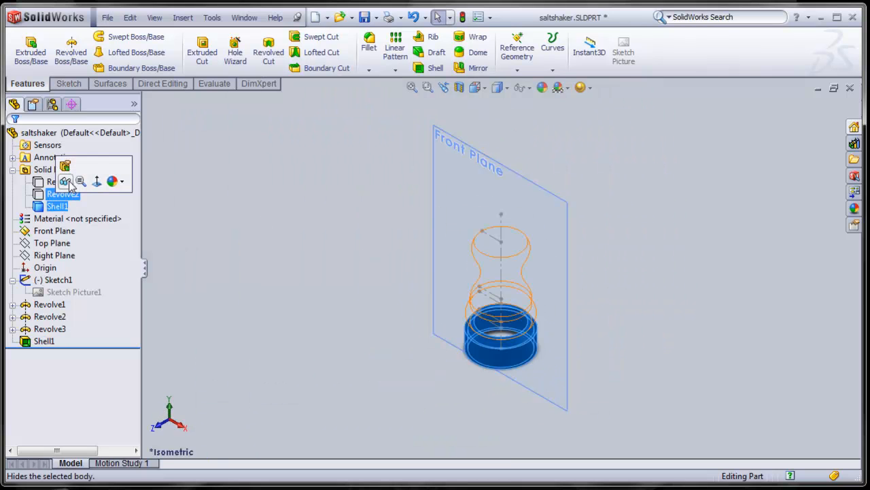
{"action": "left_click", "coordinate": [66, 182]}
{"action": "left_click", "coordinate": [61, 193]}
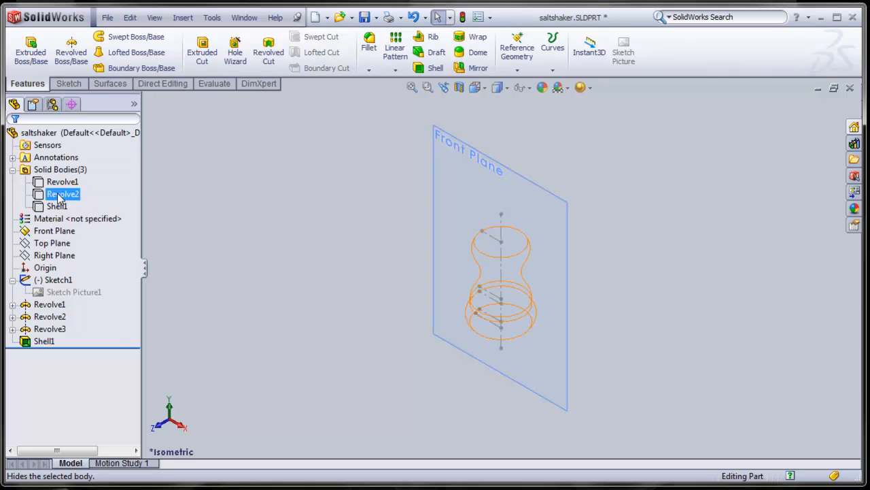
{"action": "left_click", "coordinate": [67, 183], "text": "ctrl"}
{"action": "left_click", "coordinate": [67, 171]}
Step: Start a Shell on the middle body with a 2 mm thickness and choose its upper and lower flat faces as the faces to remove
{"action": "scroll", "coordinate": [507, 277], "scroll_direction": "down", "scroll_amount": 5}
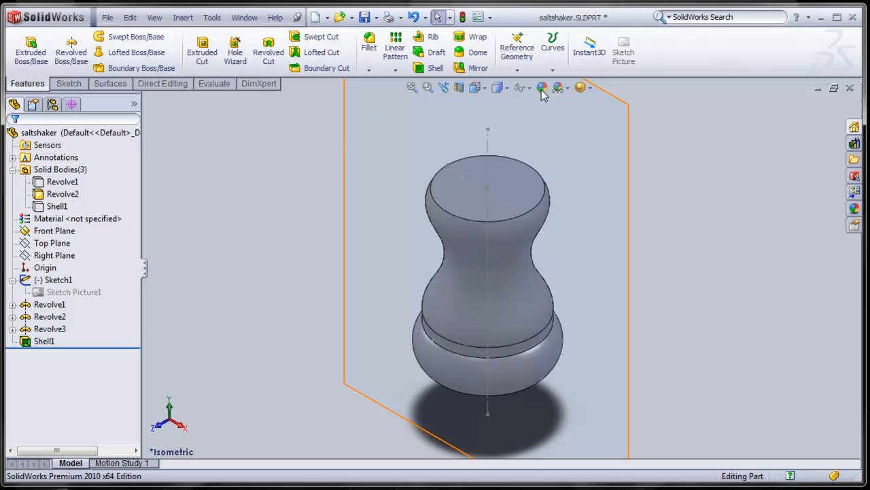
{"action": "left_click", "coordinate": [429, 72]}
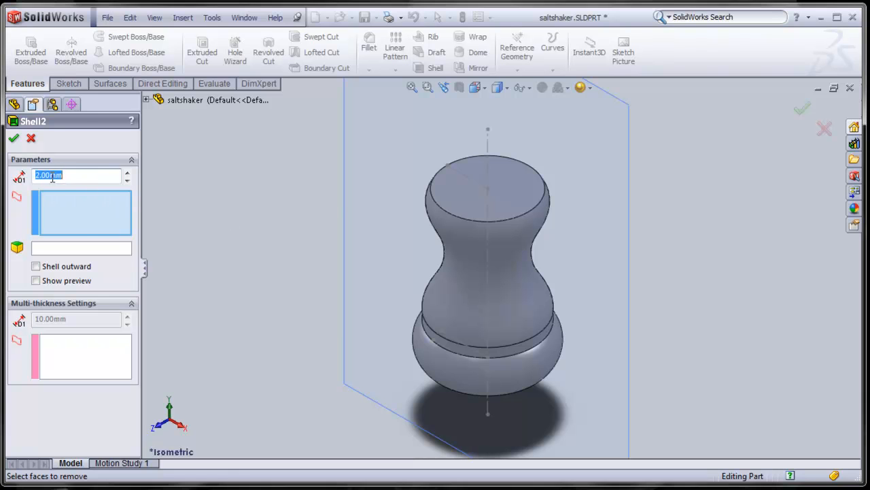
{"action": "left_click", "coordinate": [84, 209]}
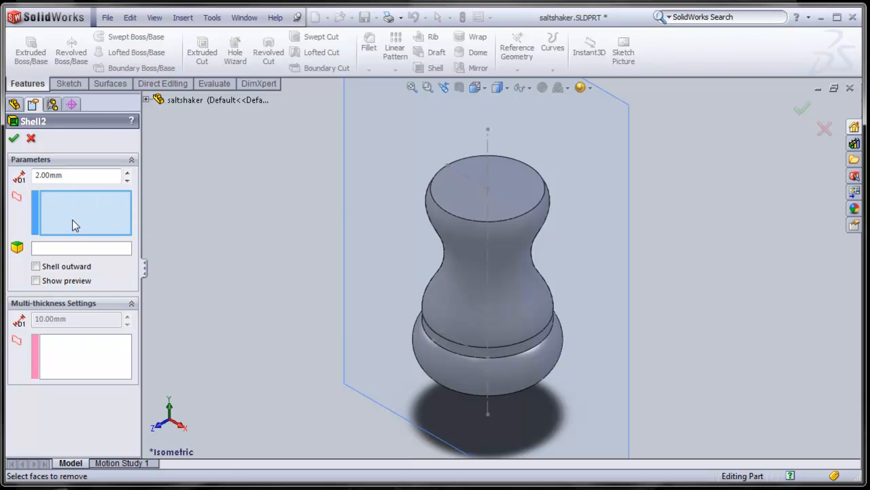
{"action": "left_click", "coordinate": [455, 196]}
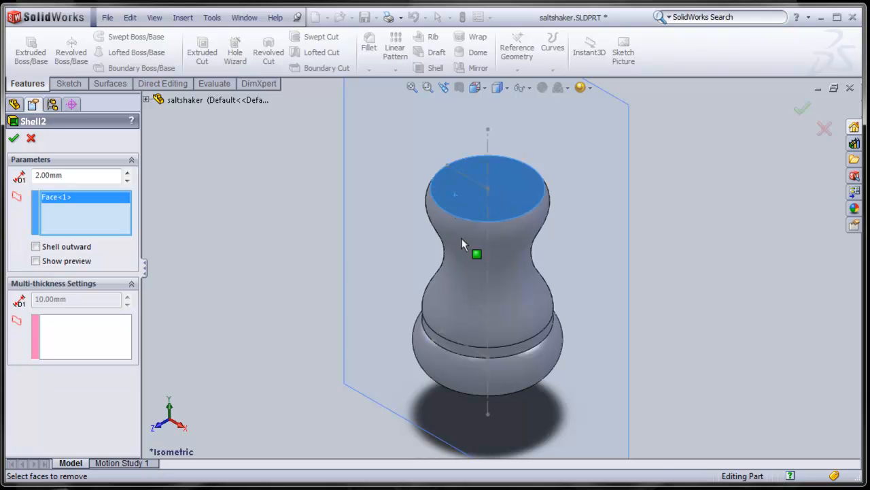
{"action": "middle_click_drag", "start_coordinate": [461, 314], "coordinate": [437, 382]}
{"action": "scroll", "coordinate": [449, 386], "scroll_direction": "up", "scroll_amount": 3}
{"action": "scroll", "coordinate": [476, 371], "scroll_direction": "down", "scroll_amount": 6}
{"action": "left_click", "coordinate": [520, 338]}
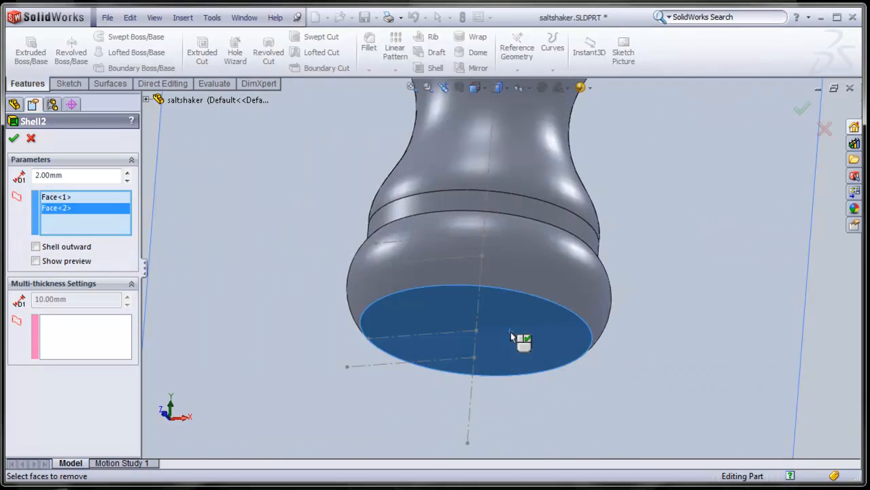
Step: Preview the middle body's 2 mm shell, check it from several angles and apply it
{"action": "scroll", "coordinate": [517, 287], "scroll_direction": "up", "scroll_amount": 2}
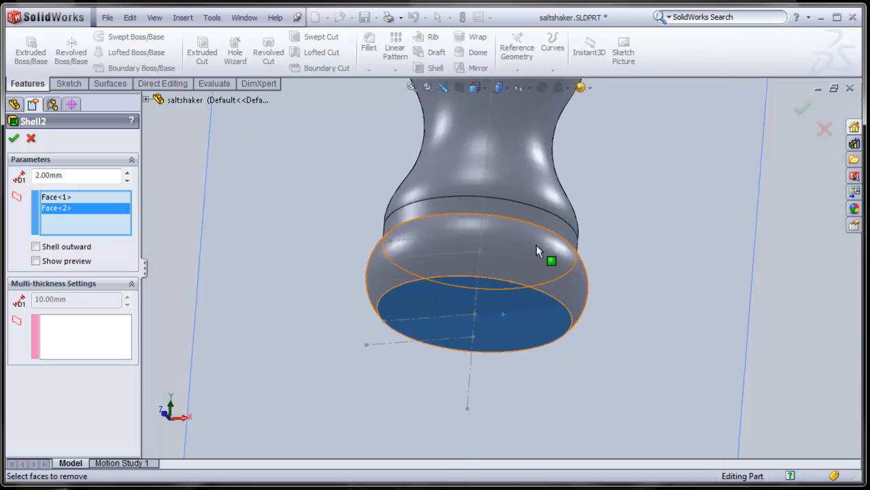
{"action": "left_click", "coordinate": [37, 261]}
{"action": "middle_click_drag", "start_coordinate": [404, 261], "coordinate": [543, 301]}
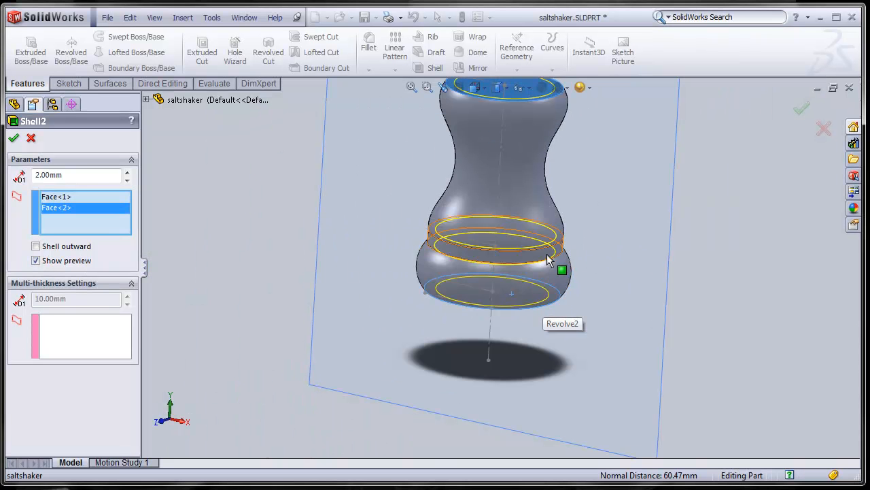
{"action": "middle_click_drag", "start_coordinate": [516, 102], "coordinate": [237, 271]}
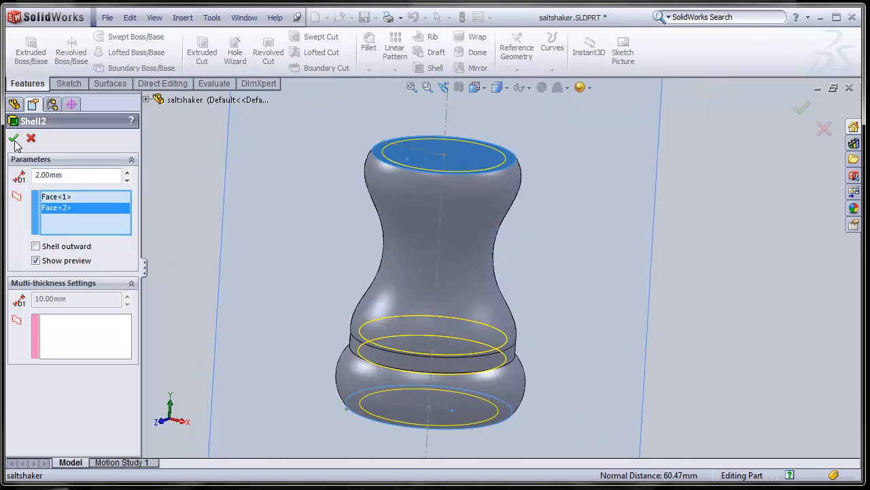
{"action": "middle_click_drag", "start_coordinate": [528, 379], "coordinate": [501, 417]}
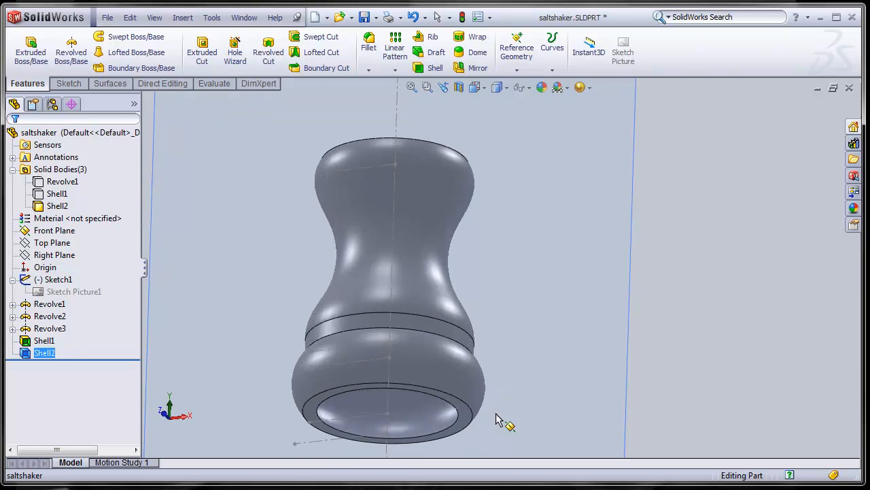
Step: Return to the isometric view, hide the shelled middle body and show the cap body, Revolve1
{"action": "key", "text": "ctrl+7"}
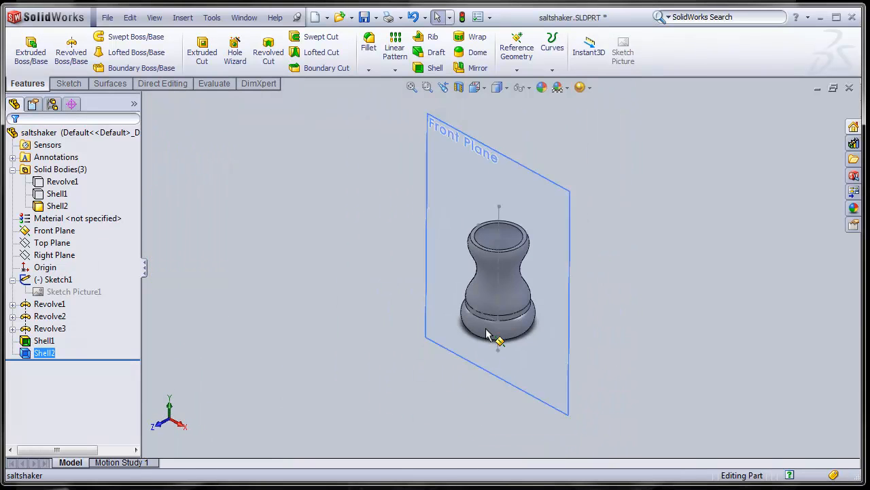
{"action": "left_click", "coordinate": [59, 197]}
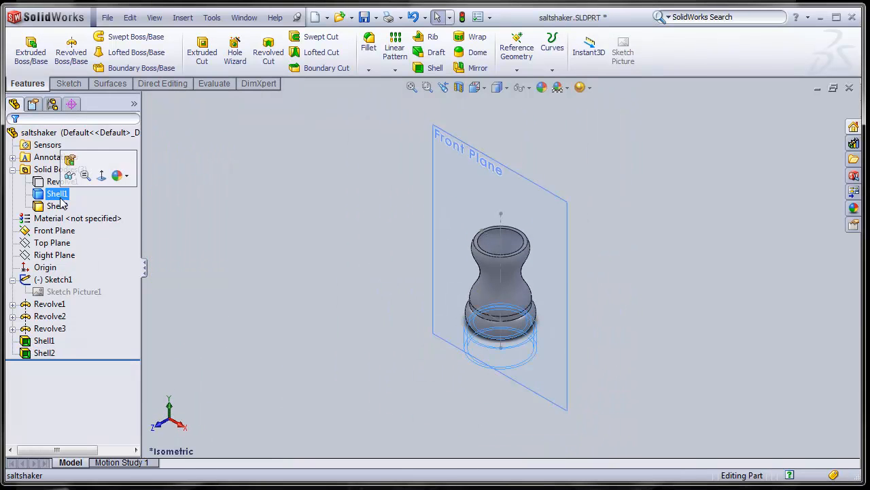
{"action": "left_click", "coordinate": [57, 207]}
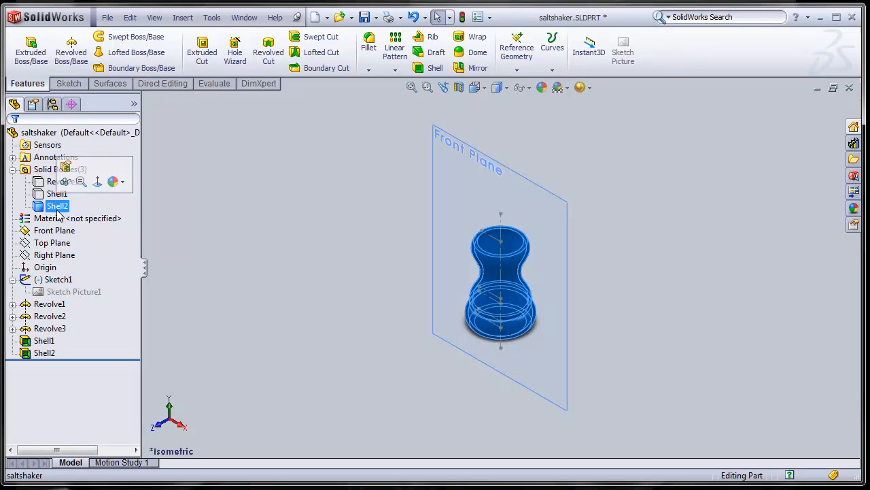
{"action": "left_click", "coordinate": [55, 182]}
{"action": "left_click", "coordinate": [49, 195], "text": "ctrl"}
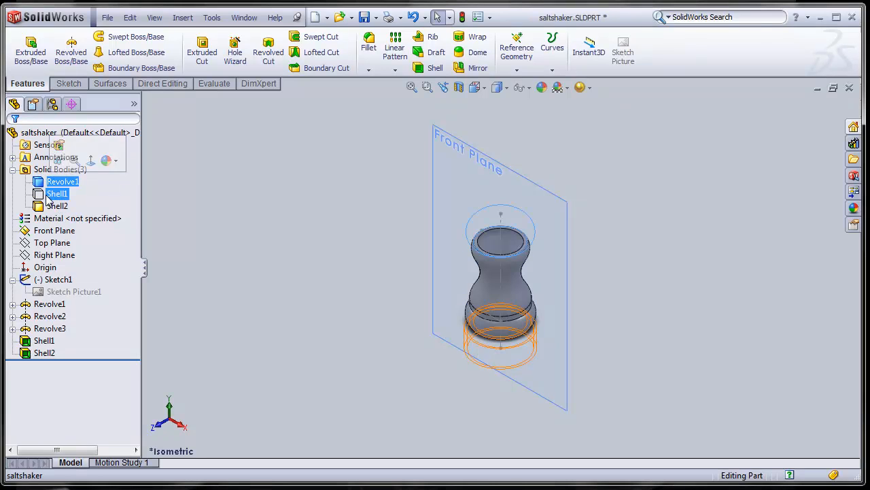
{"action": "left_click", "coordinate": [50, 196]}
{"action": "left_click", "coordinate": [54, 207], "text": "ctrl"}
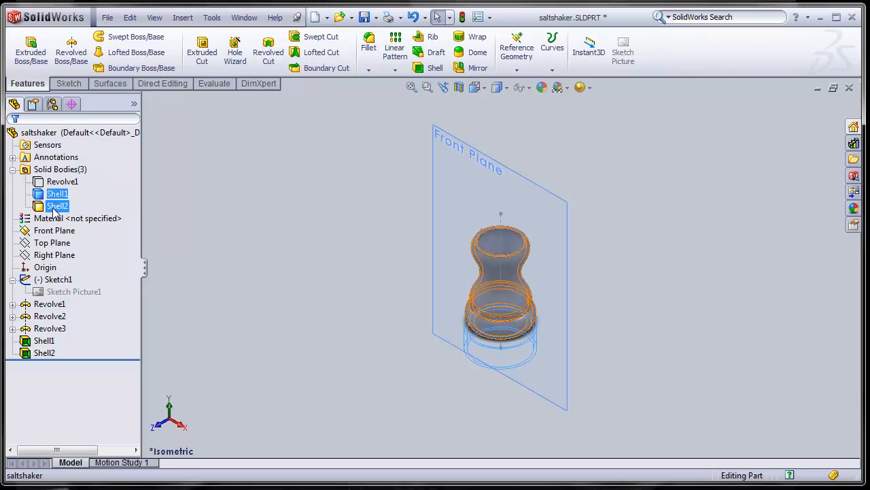
{"action": "left_click", "coordinate": [55, 207]}
{"action": "left_click", "coordinate": [62, 186]}
{"action": "left_click", "coordinate": [58, 182]}
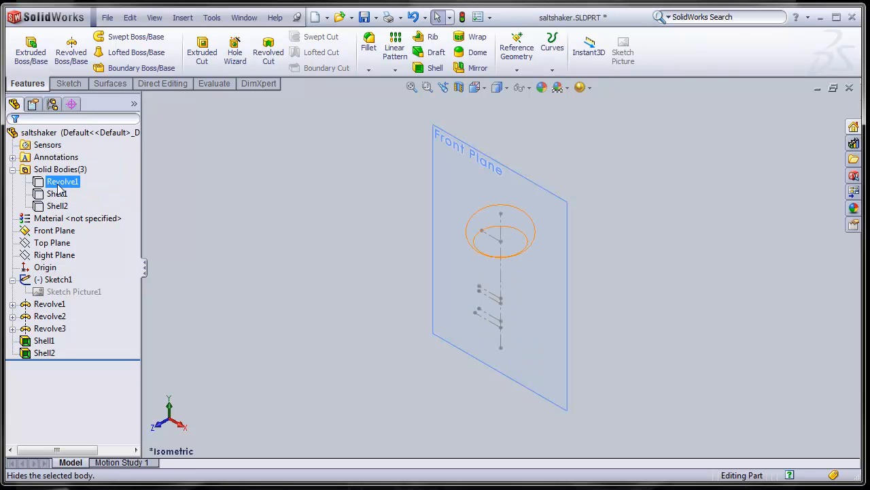
{"action": "left_click", "coordinate": [71, 163]}
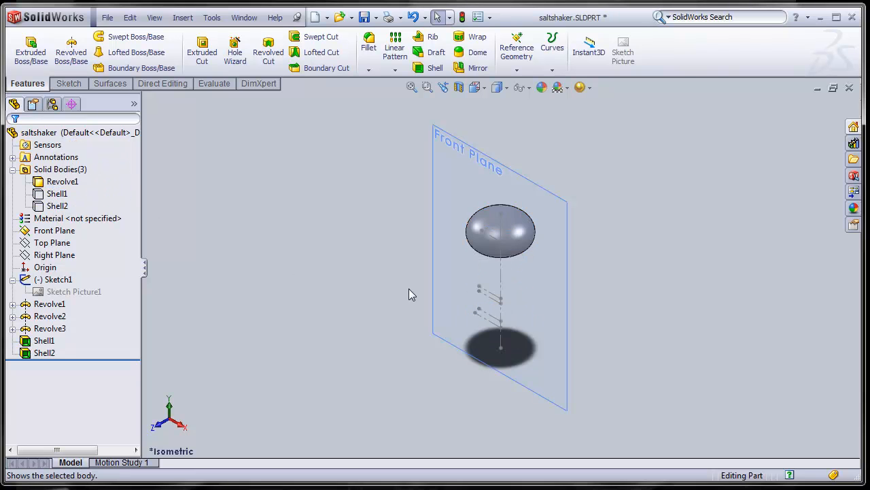
Step: Start a Shell on the cap body with a 2 mm thickness, remove its flat underside face and turn on the preview
{"action": "scroll", "coordinate": [515, 237], "scroll_direction": "down", "scroll_amount": 2}
{"action": "scroll", "coordinate": [515, 240], "scroll_direction": "up", "scroll_amount": 2}
{"action": "scroll", "coordinate": [515, 244], "scroll_direction": "down", "scroll_amount": 7}
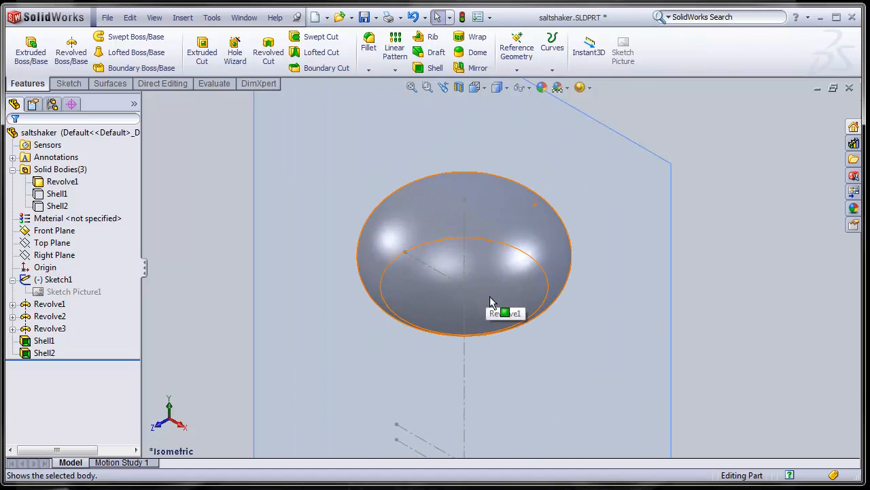
{"action": "middle_click_drag", "start_coordinate": [502, 302], "coordinate": [496, 200]}
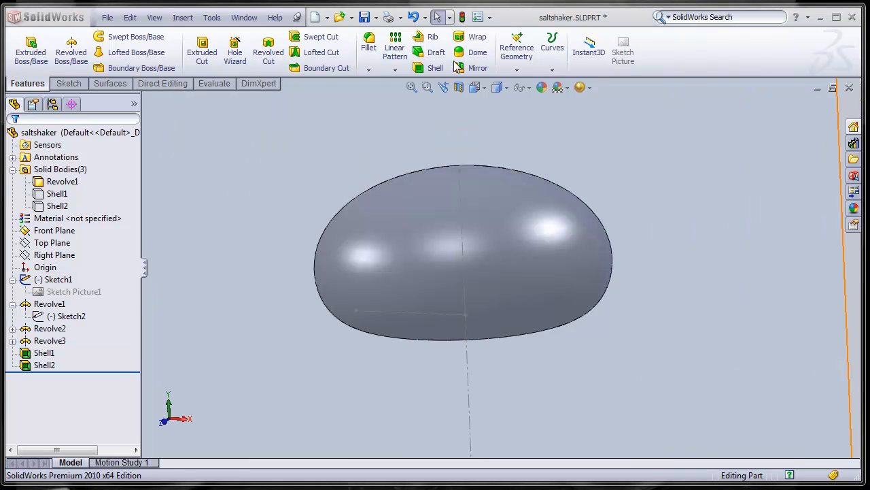
{"action": "left_click", "coordinate": [429, 68]}
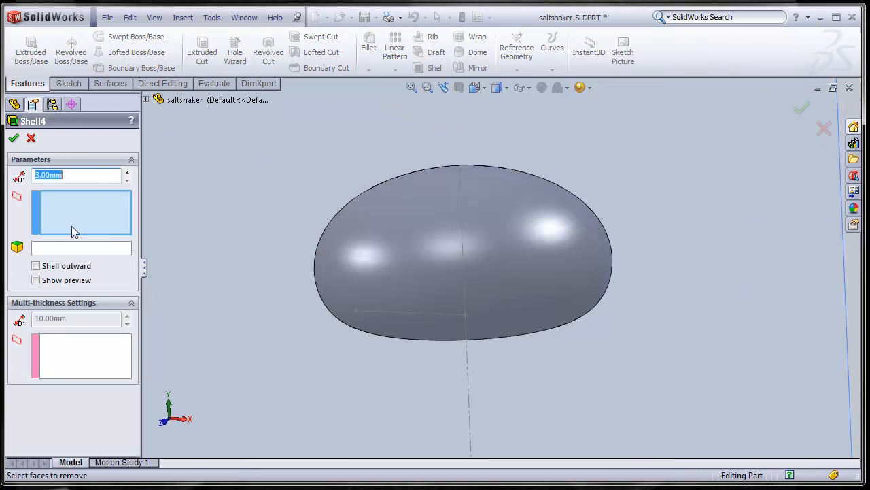
{"action": "middle_click_drag", "start_coordinate": [427, 323], "coordinate": [426, 236]}
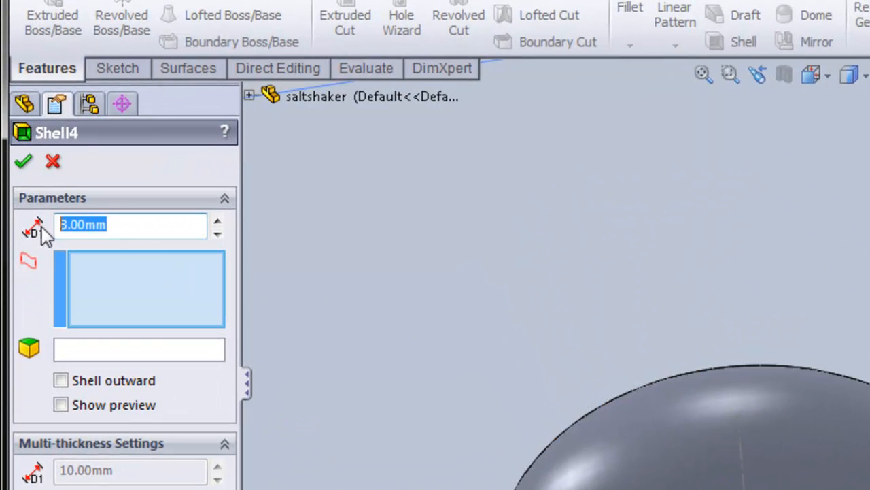
{"action": "type", "text": "2"}
{"action": "key", "text": "Return"}
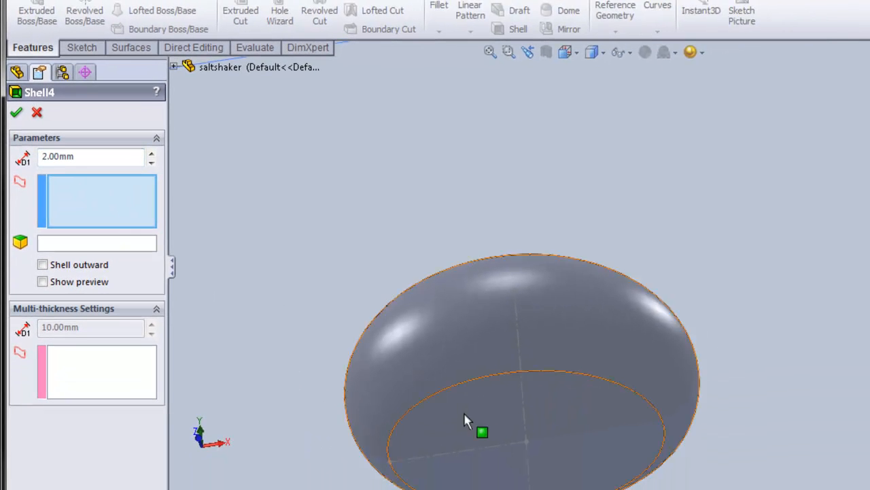
{"action": "left_click", "coordinate": [476, 420]}
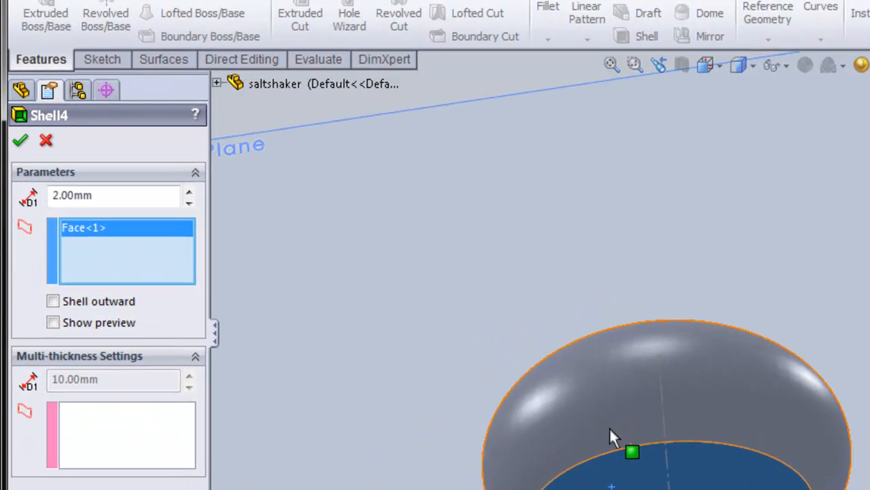
{"action": "left_click", "coordinate": [100, 323]}
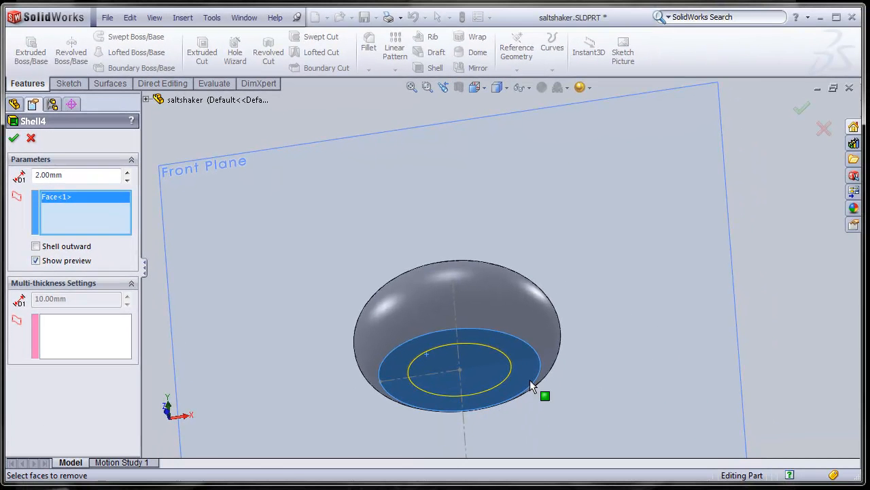
Step: Set the cap shell's thickness to 1 mm, apply it and inspect the hollow underside
{"action": "middle_click_drag", "start_coordinate": [379, 271], "coordinate": [381, 307]}
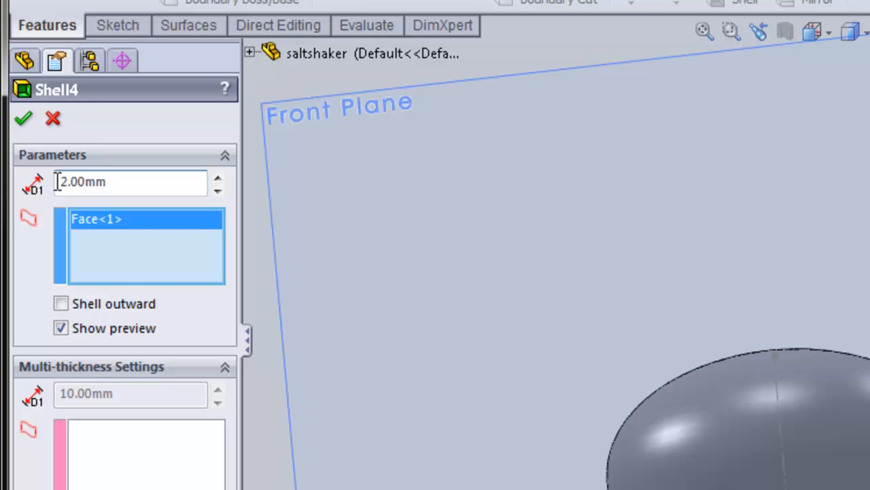
{"action": "double_click", "coordinate": [57, 182]}
{"action": "type", "text": "1"}
{"action": "key", "text": "Return"}
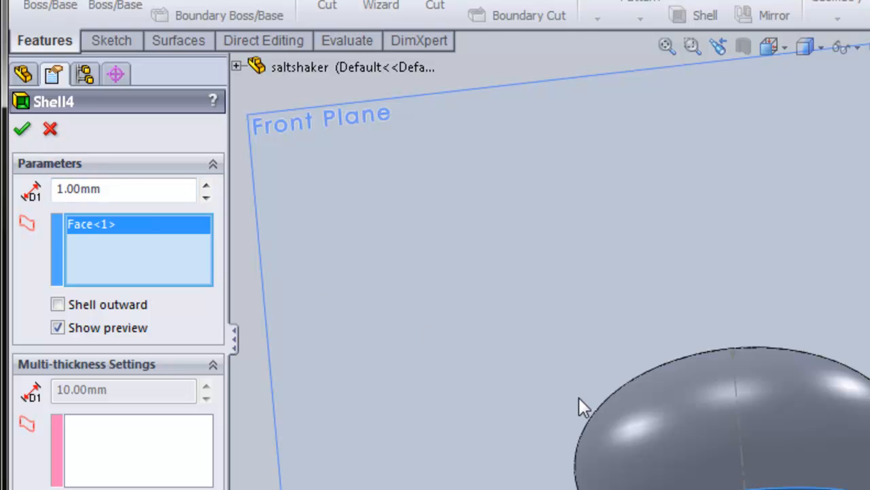
{"action": "left_click", "coordinate": [22, 129]}
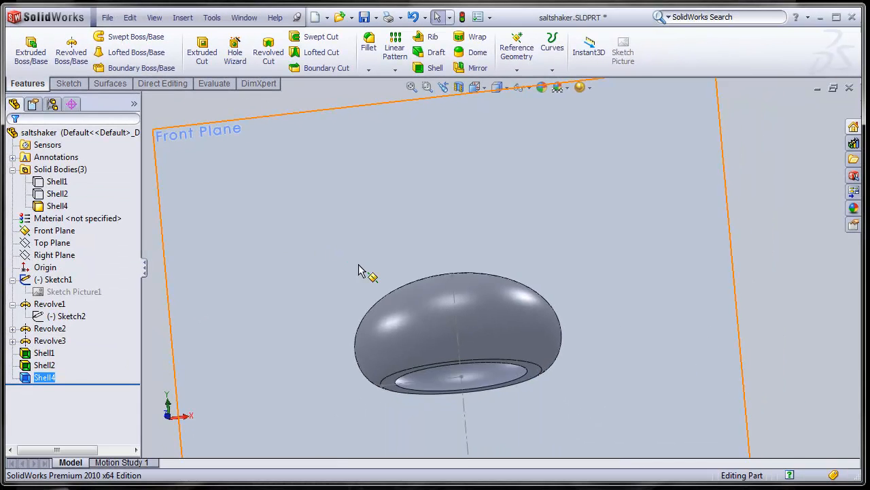
{"action": "middle_click_drag", "start_coordinate": [467, 375], "coordinate": [536, 391]}
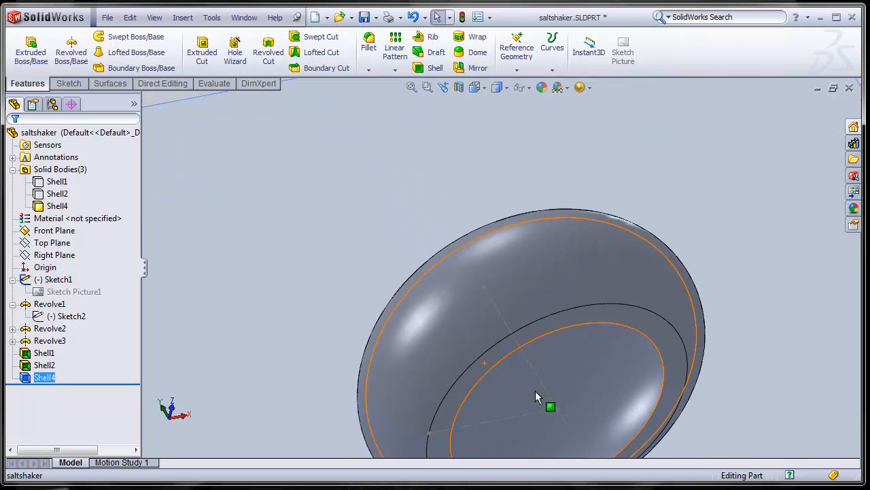
Step: Return to the isometric view and show the hidden Shell1 and Shell2 bodies alongside the cap
{"action": "key", "text": "ctrl+7"}
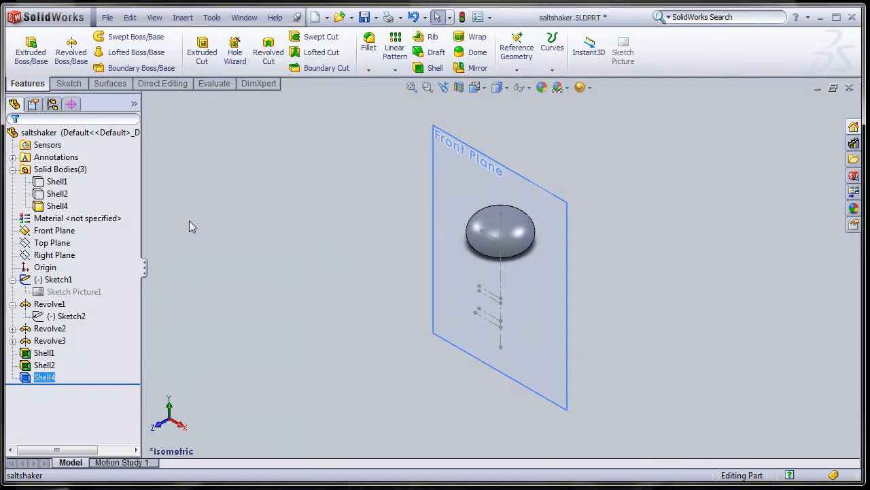
{"action": "left_click", "coordinate": [57, 182]}
{"action": "left_click", "coordinate": [64, 171]}
{"action": "left_click", "coordinate": [57, 194], "text": "ctrl"}
{"action": "left_click", "coordinate": [64, 171]}
{"action": "left_click", "coordinate": [304, 281]}
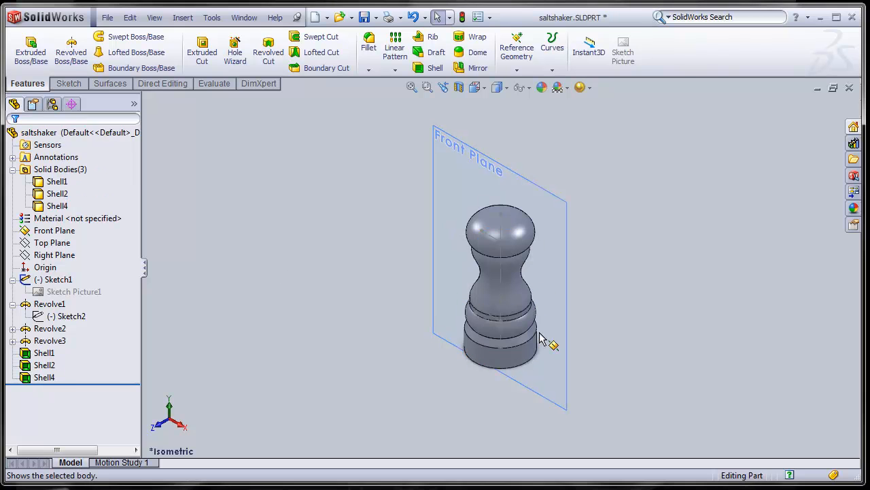
Step: Collapse the Solid Bodies folder and make the Top Plane visible
{"action": "scroll", "coordinate": [534, 326], "scroll_direction": "down", "scroll_amount": 2}
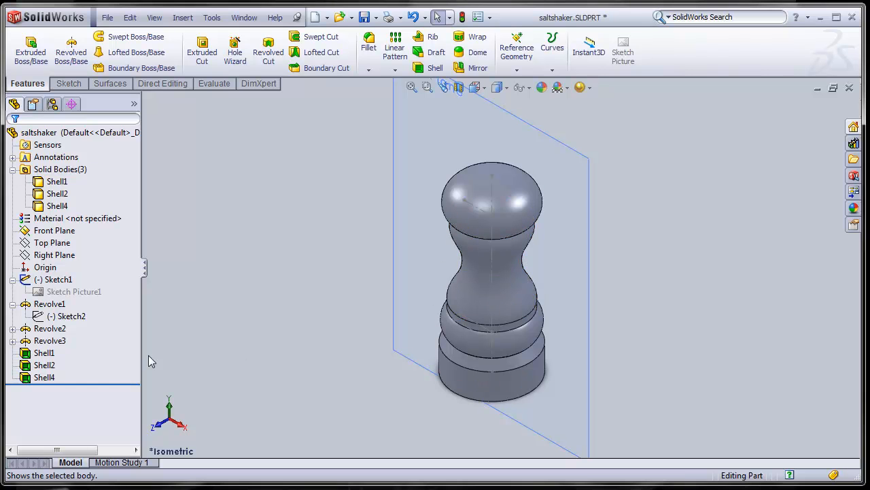
{"action": "left_click", "coordinate": [49, 170]}
{"action": "left_click", "coordinate": [12, 170]}
{"action": "left_click", "coordinate": [40, 207]}
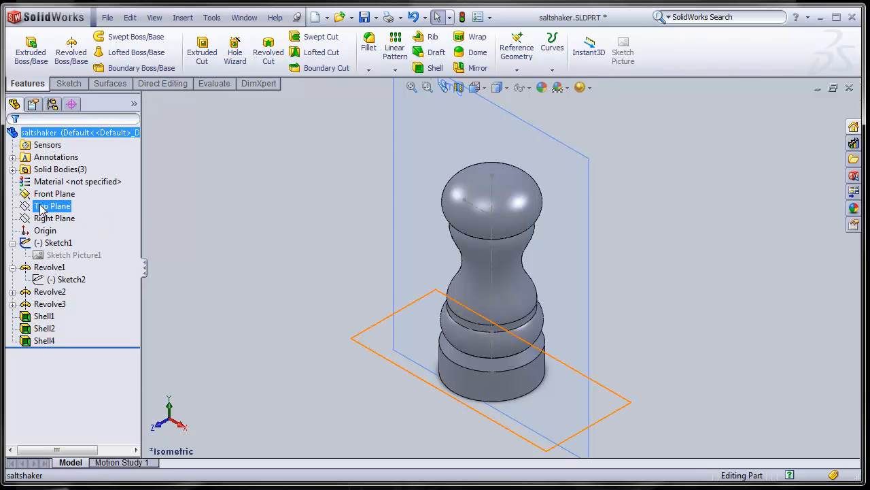
{"action": "left_click", "coordinate": [51, 194], "text": "ctrl"}
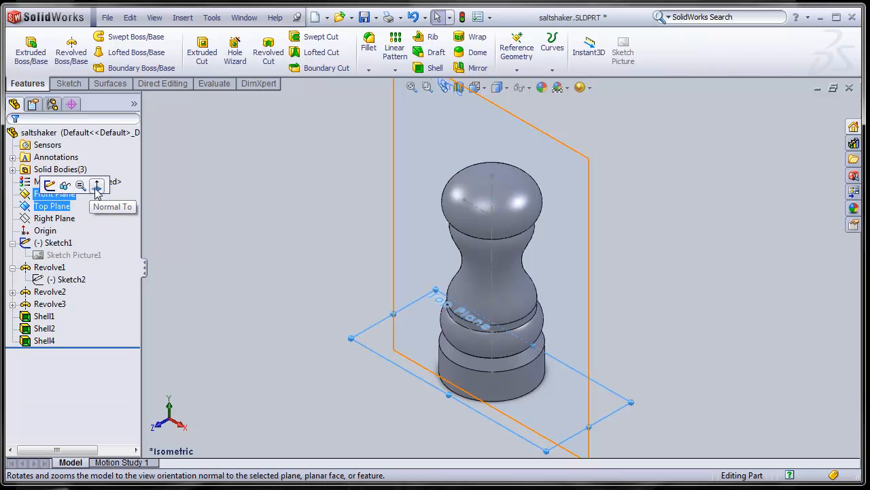
{"action": "left_click", "coordinate": [55, 207]}
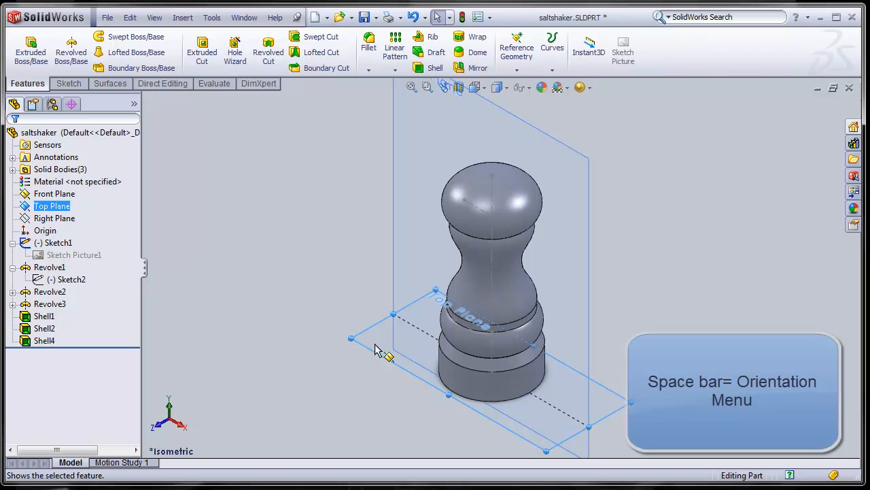
Step: Switch to the Top view orientation to look straight down on the cap
{"action": "key", "text": "space"}
{"action": "left_click", "coordinate": [393, 240]}
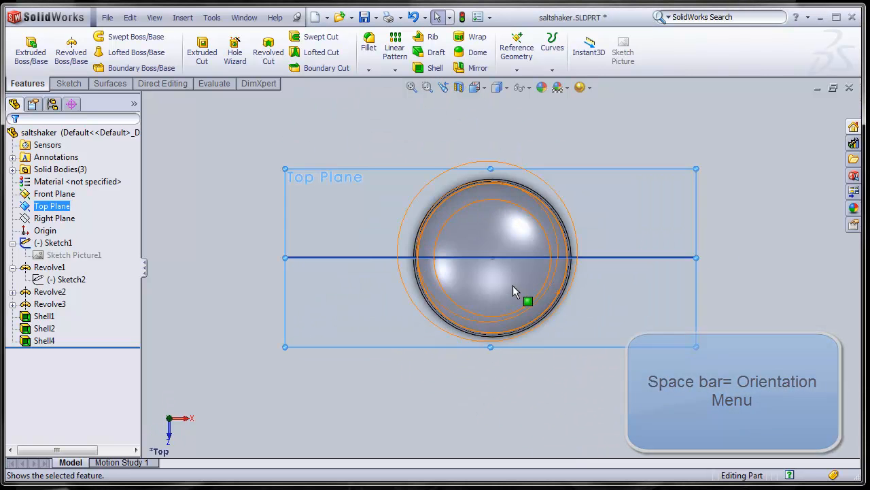
{"action": "scroll", "coordinate": [517, 285], "scroll_direction": "down", "scroll_amount": 4}
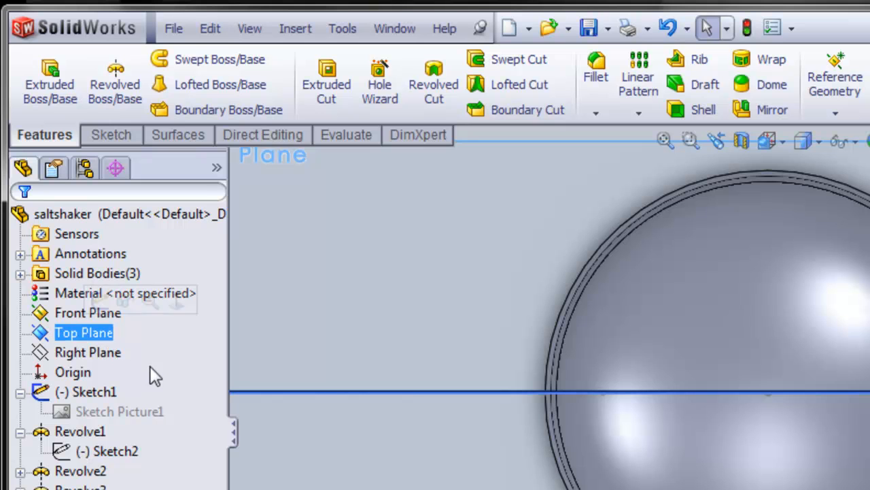
Step: Start a sketch on the Top Plane and draw a vertical centerline about 8 mm long upward from the origin
{"action": "left_click", "coordinate": [109, 134]}
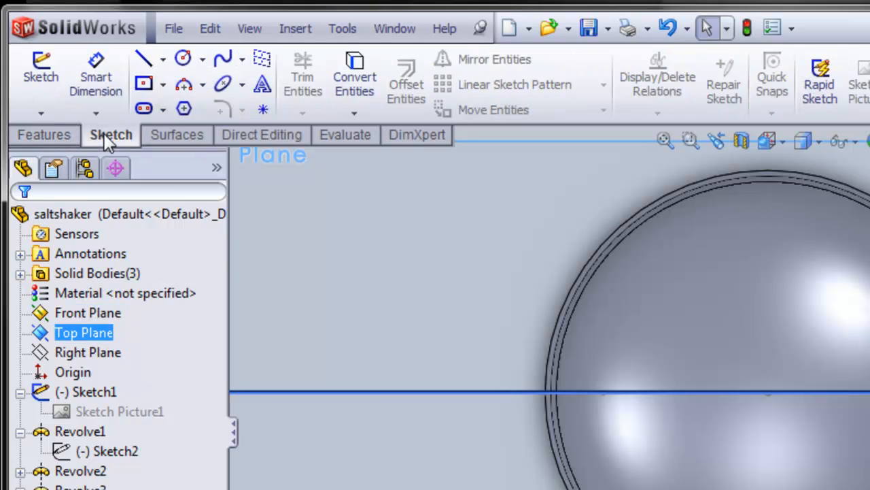
{"action": "left_click", "coordinate": [42, 76]}
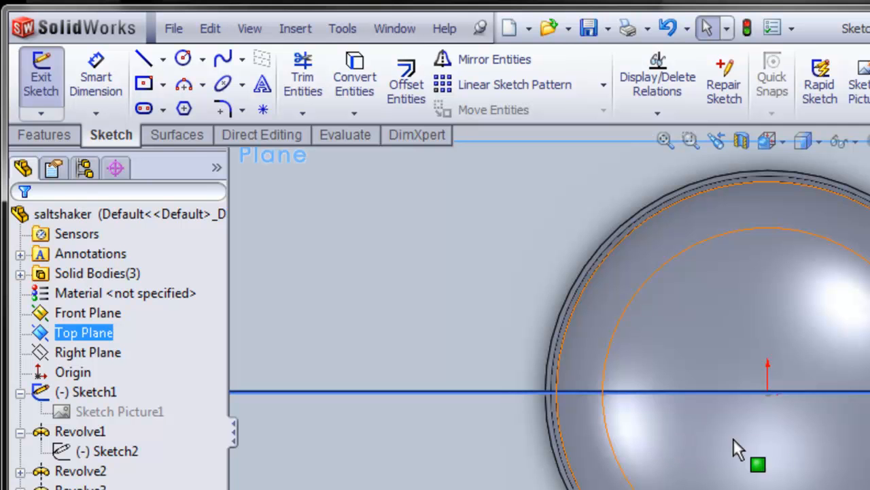
{"action": "left_click", "coordinate": [164, 59]}
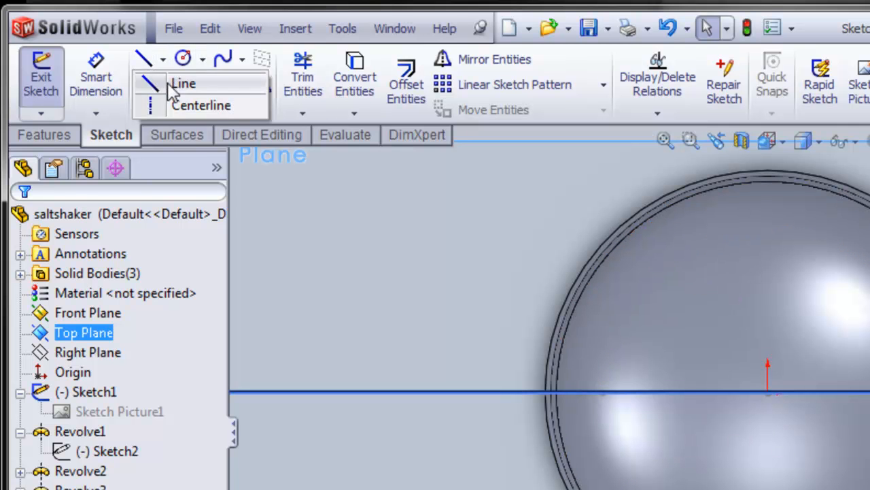
{"action": "left_click", "coordinate": [191, 105]}
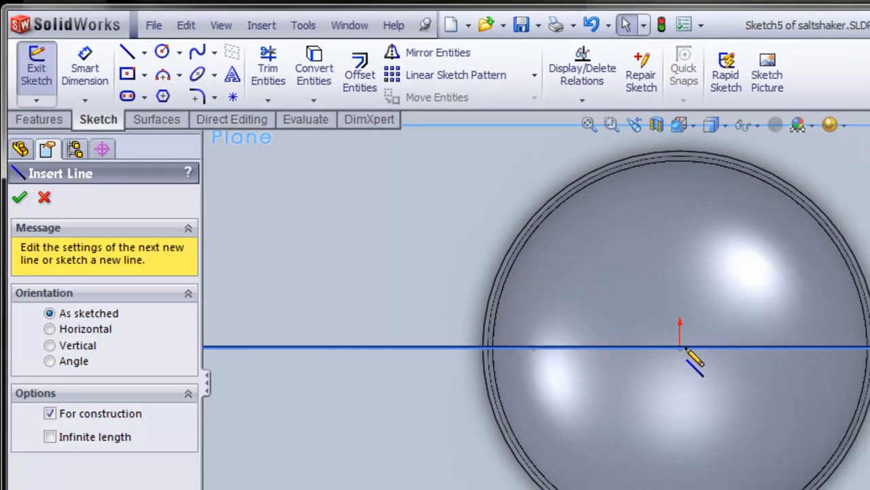
{"action": "scroll", "coordinate": [680, 348], "scroll_direction": "up", "scroll_amount": 3}
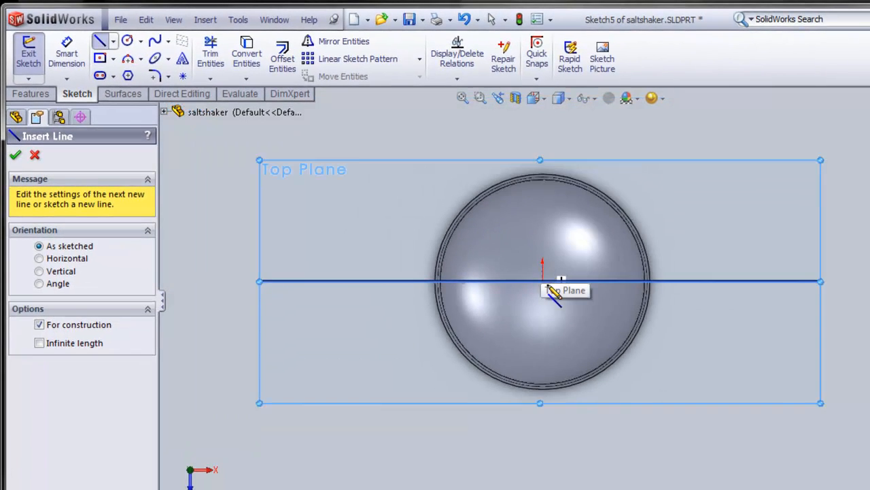
{"action": "scroll", "coordinate": [680, 348], "scroll_direction": "down", "scroll_amount": 6}
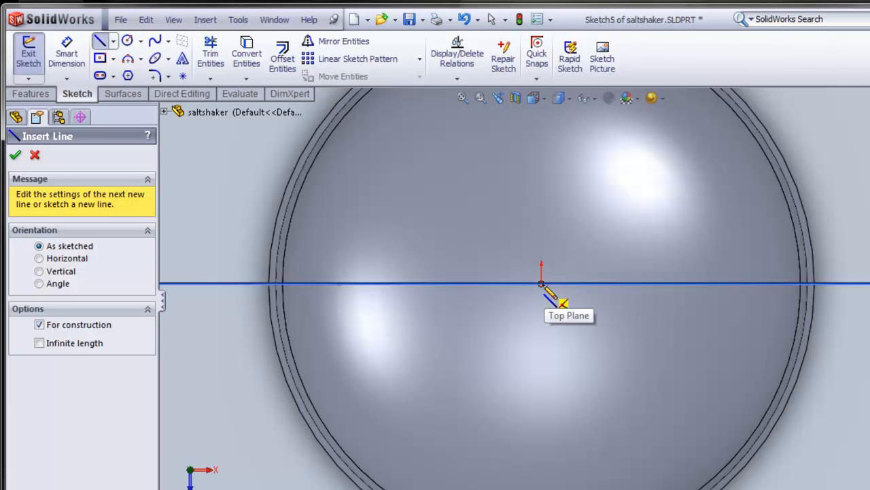
{"action": "left_click", "coordinate": [542, 283]}
{"action": "left_click", "coordinate": [542, 191]}
{"action": "right_click", "coordinate": [548, 218]}
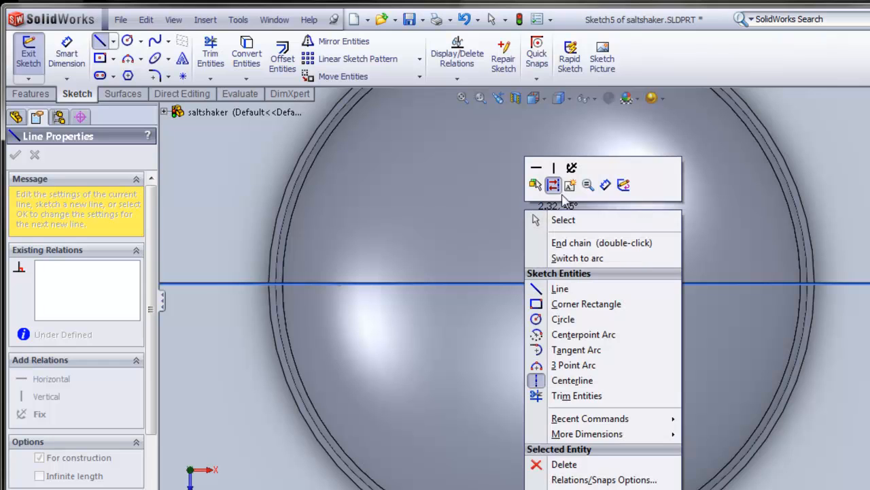
{"action": "left_click", "coordinate": [551, 220]}
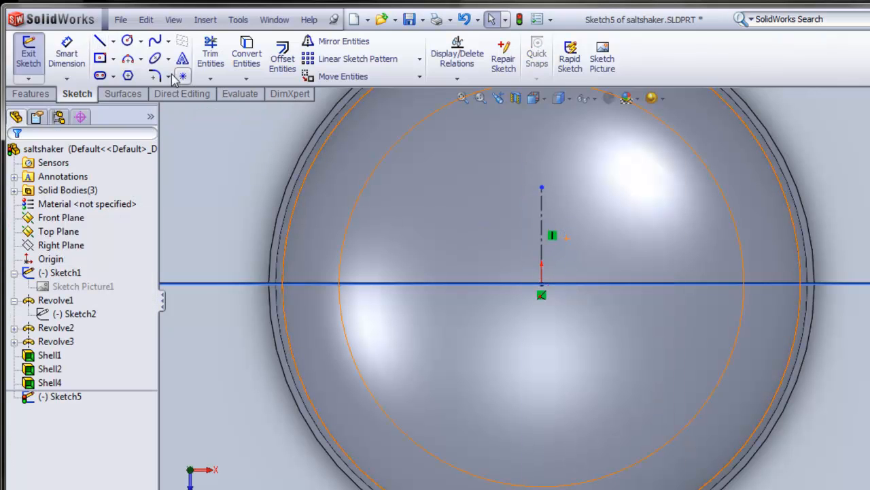
Step: Dimension the vertical centerline's length and set it to 7 mm
{"action": "left_click", "coordinate": [67, 54]}
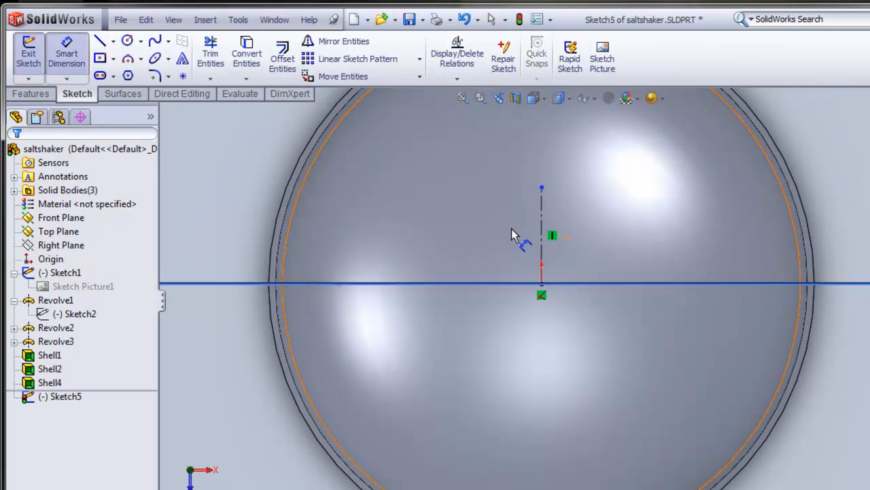
{"action": "left_click", "coordinate": [542, 235]}
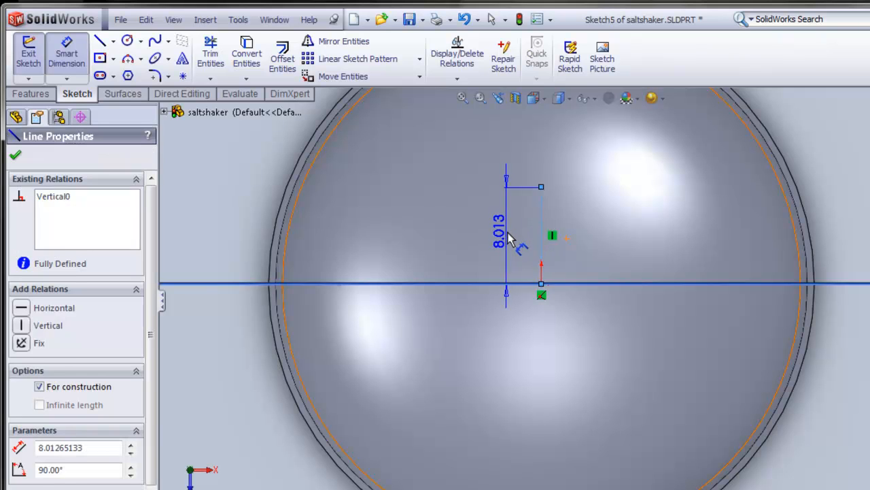
{"action": "left_click", "coordinate": [515, 250]}
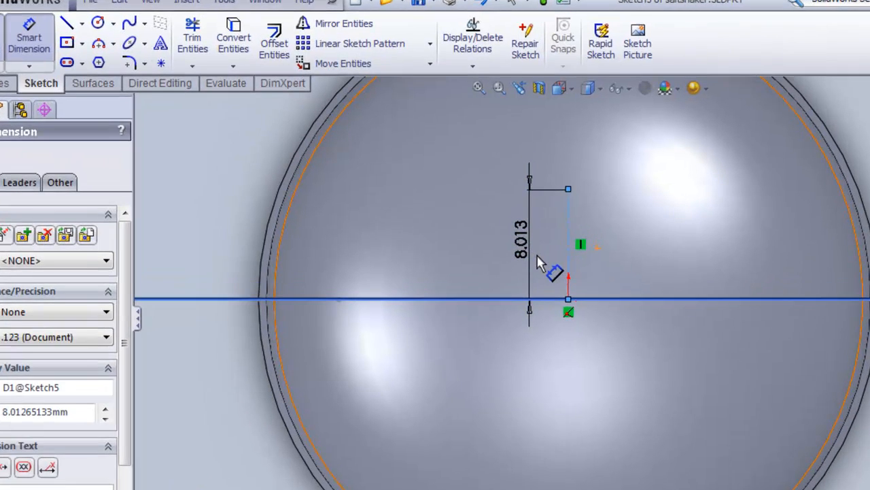
{"action": "left_click", "coordinate": [537, 262]}
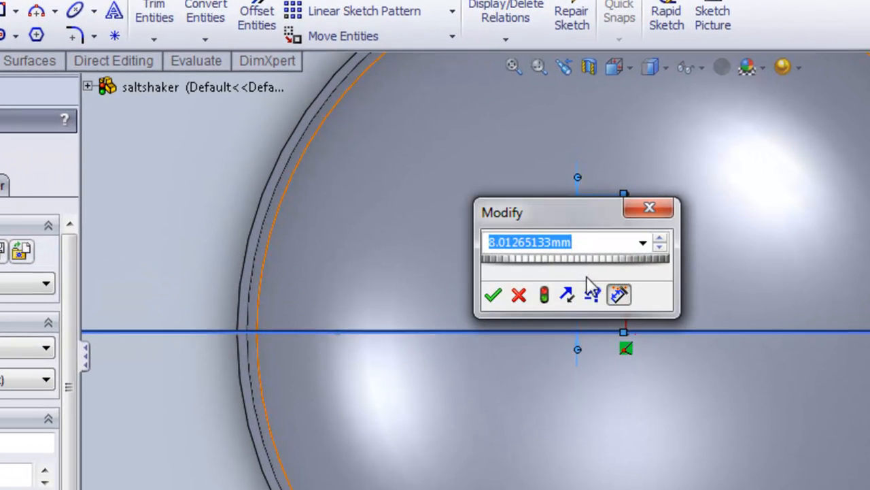
{"action": "type", "text": "7"}
{"action": "key", "text": "Return"}
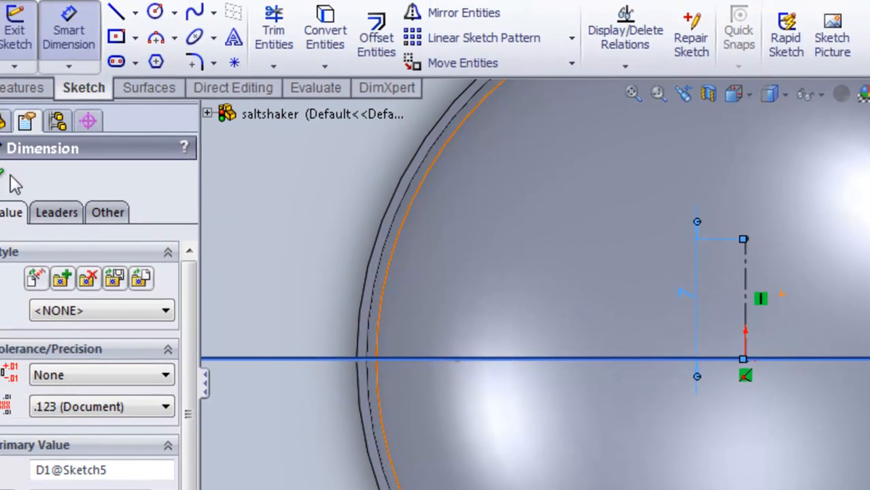
{"action": "left_click", "coordinate": [11, 175]}
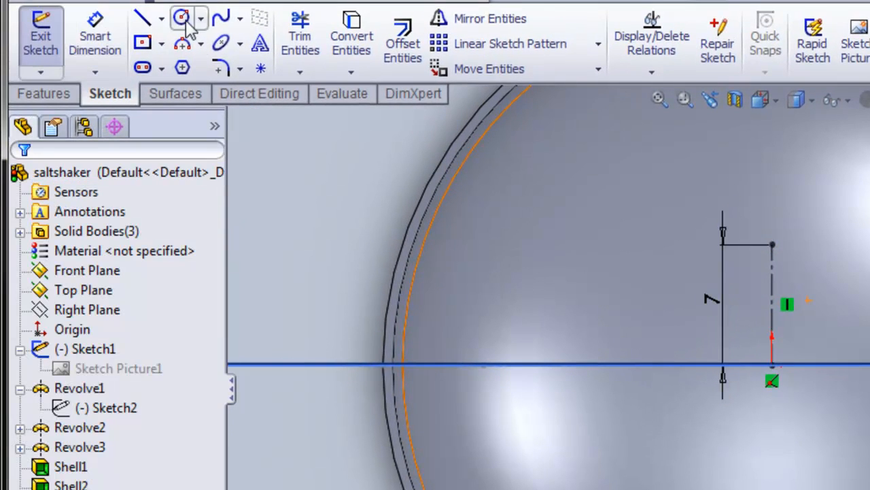
Step: Sketch a circle centred on the centerline's upper endpoint and set its radius to 1 mm
{"action": "left_click", "coordinate": [180, 17]}
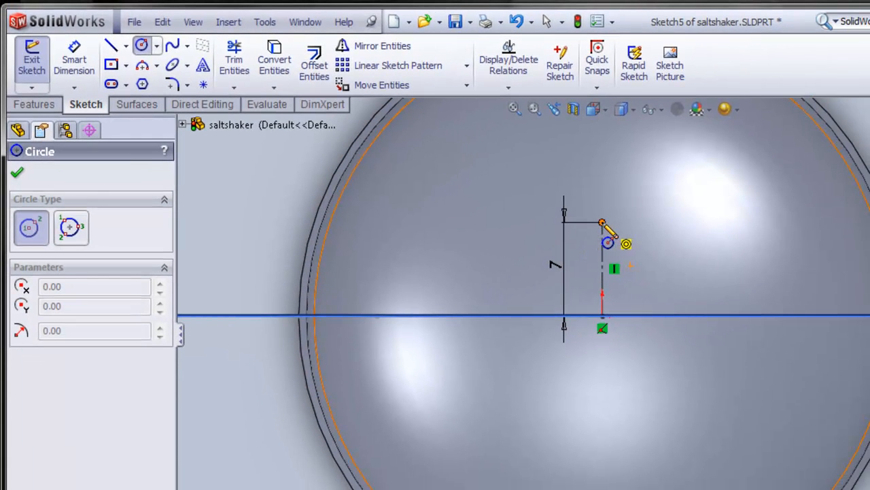
{"action": "left_click", "coordinate": [602, 223]}
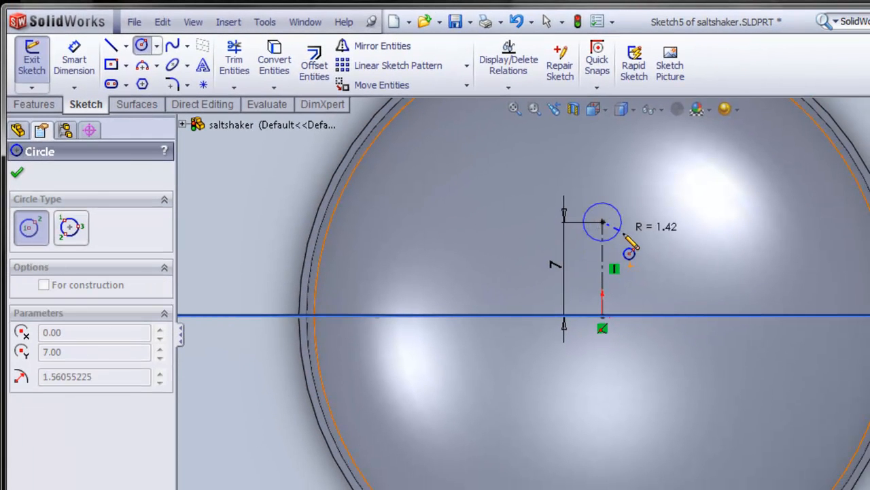
{"action": "left_click", "coordinate": [617, 233]}
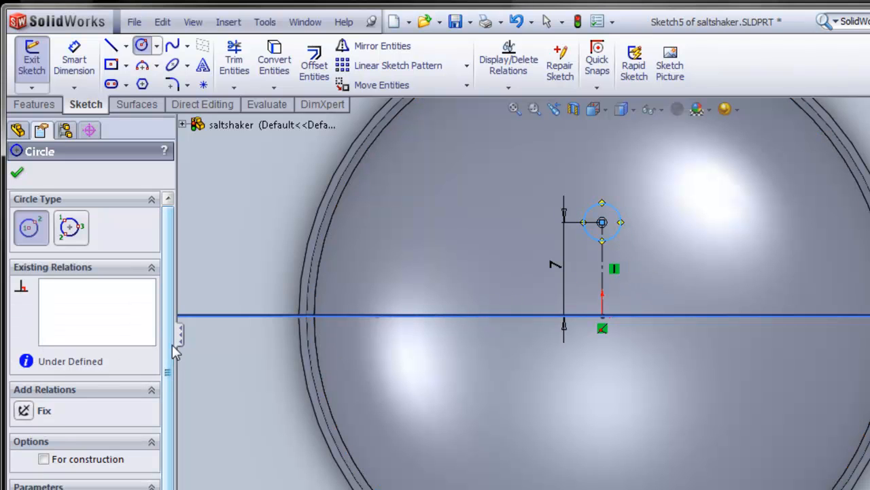
{"action": "scroll", "coordinate": [172, 346], "scroll_direction": "down", "scroll_amount": 1}
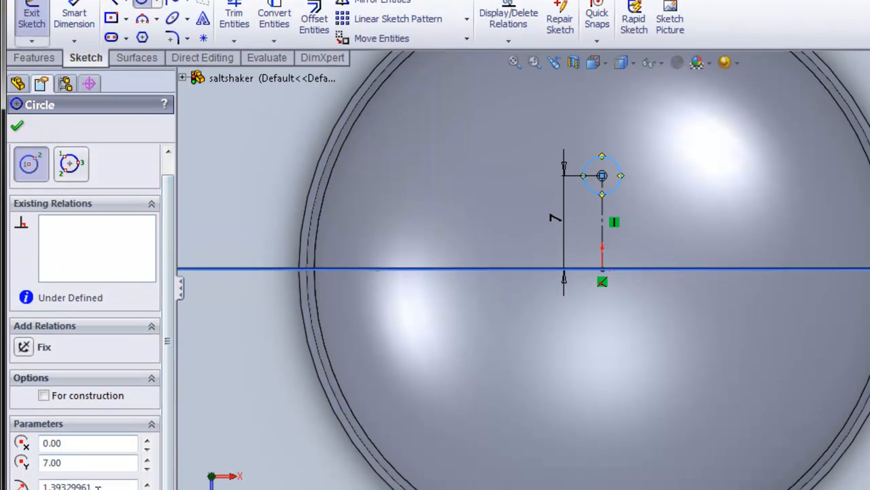
{"action": "left_click_drag", "start_coordinate": [98, 488], "coordinate": [24, 488]}
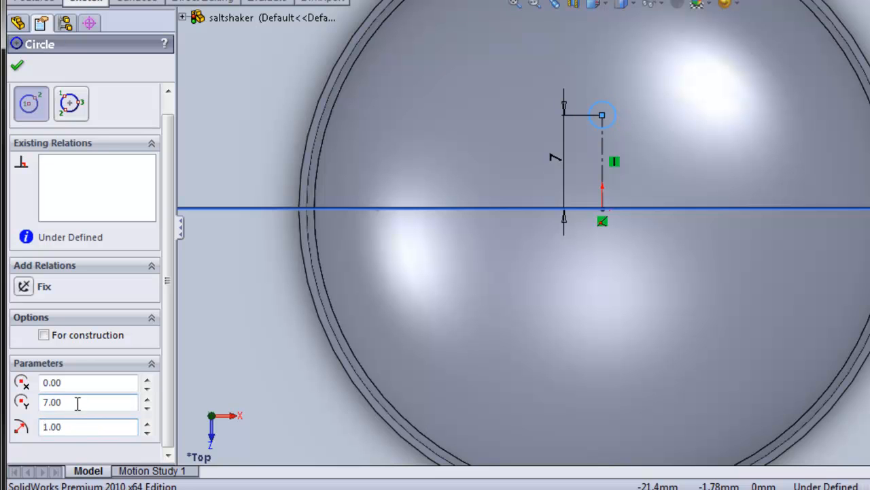
{"action": "left_click", "coordinate": [17, 68]}
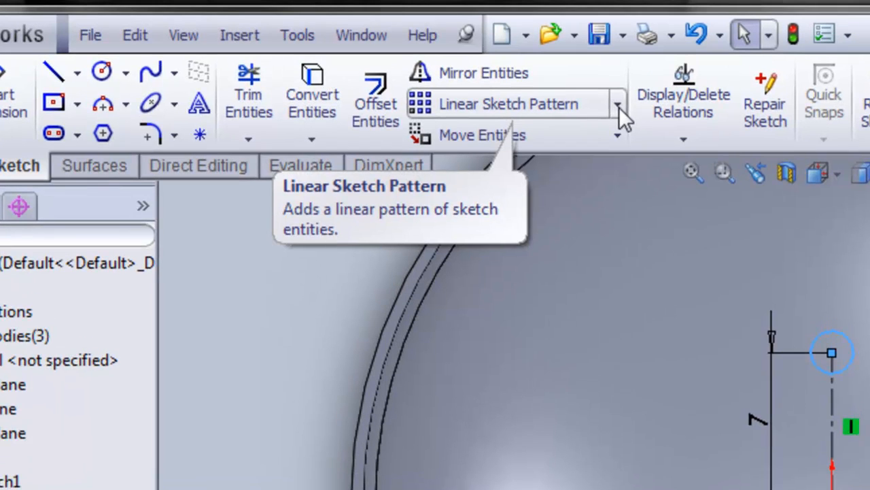
Step: Pattern the small circle around the origin with Circular Sketch Pattern, 6 equally spaced instances over 360 degrees, and exit the sketch
{"action": "left_click", "coordinate": [619, 106]}
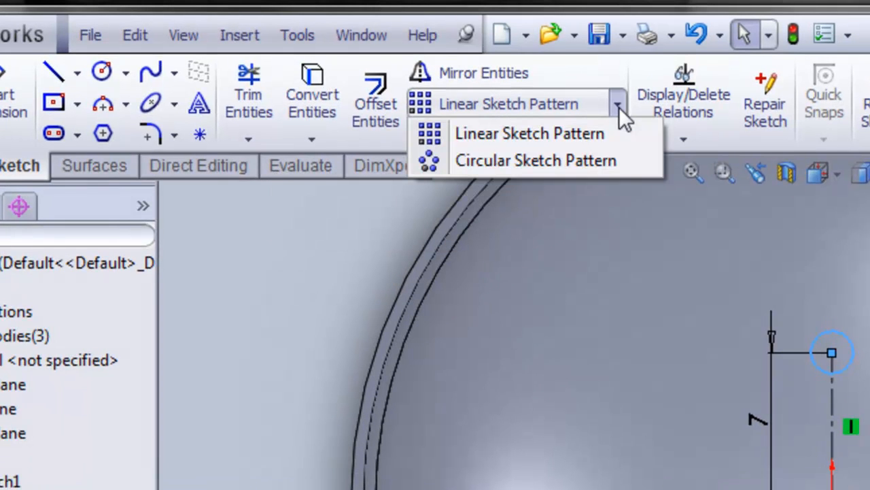
{"action": "left_click", "coordinate": [538, 166]}
{"action": "left_click", "coordinate": [617, 162]}
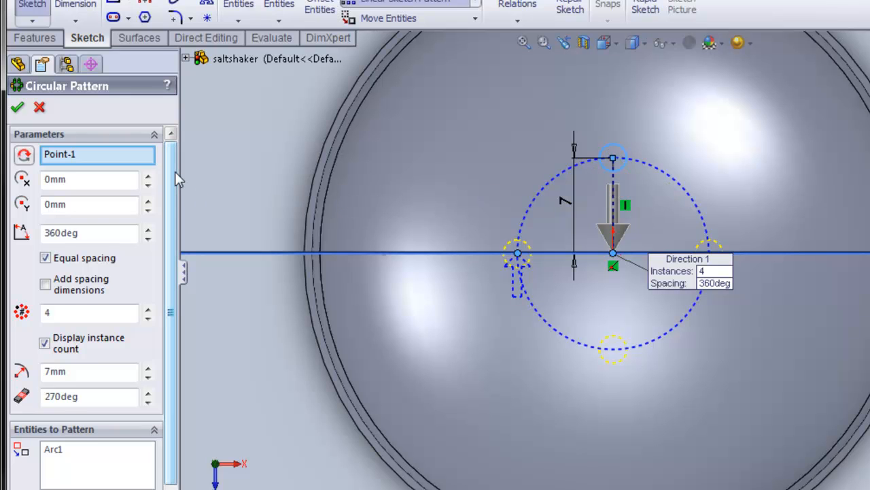
{"action": "scroll", "coordinate": [175, 178], "scroll_direction": "down", "scroll_amount": 1}
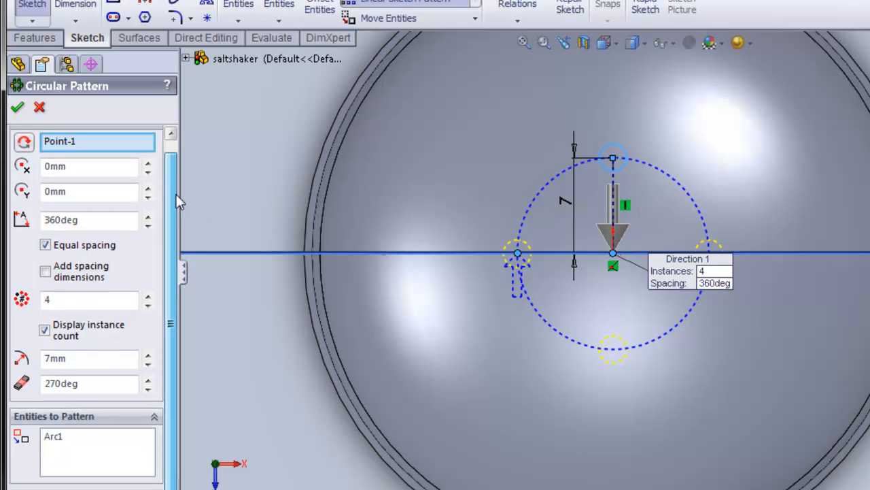
{"action": "left_click", "coordinate": [69, 301]}
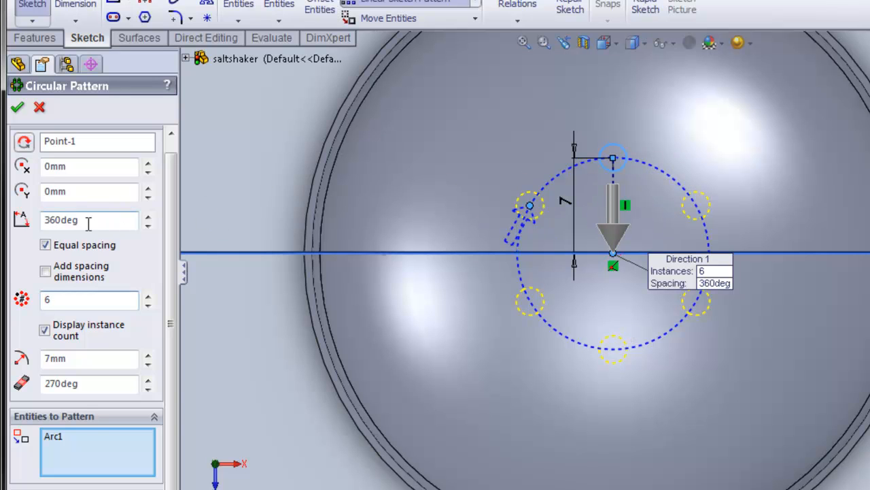
{"action": "left_click", "coordinate": [45, 245]}
{"action": "left_click", "coordinate": [44, 245]}
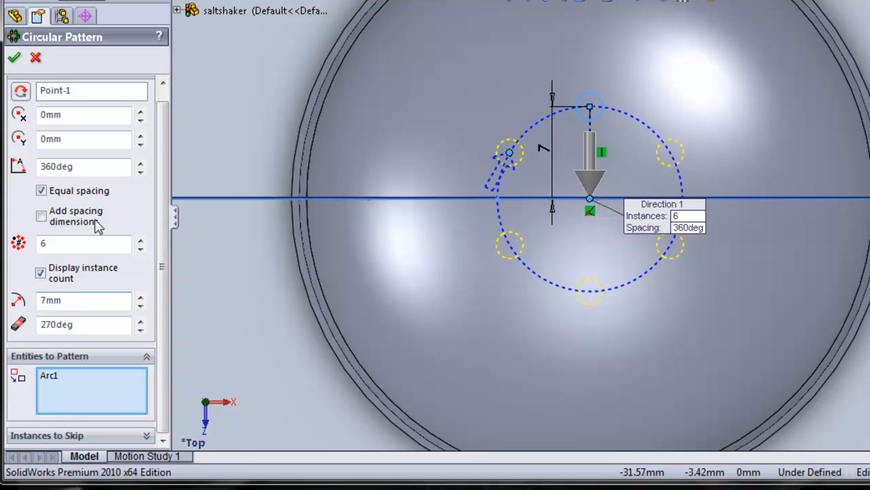
{"action": "left_click", "coordinate": [15, 59]}
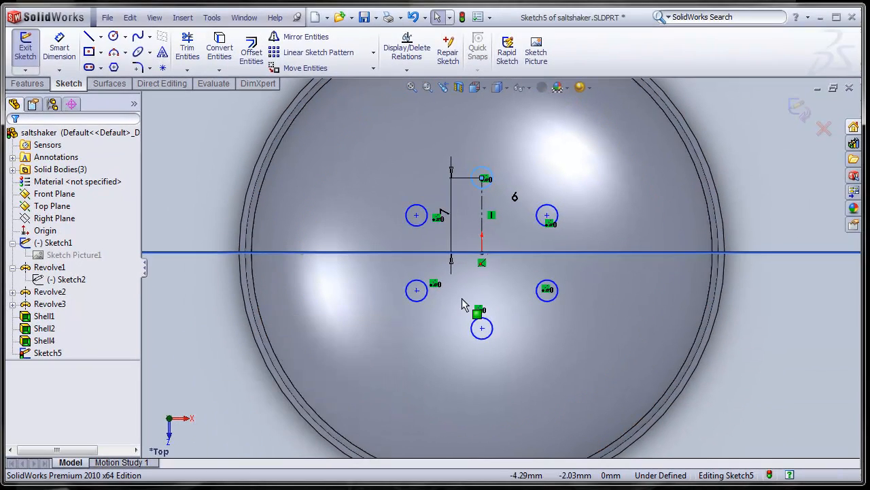
{"action": "left_click", "coordinate": [797, 111]}
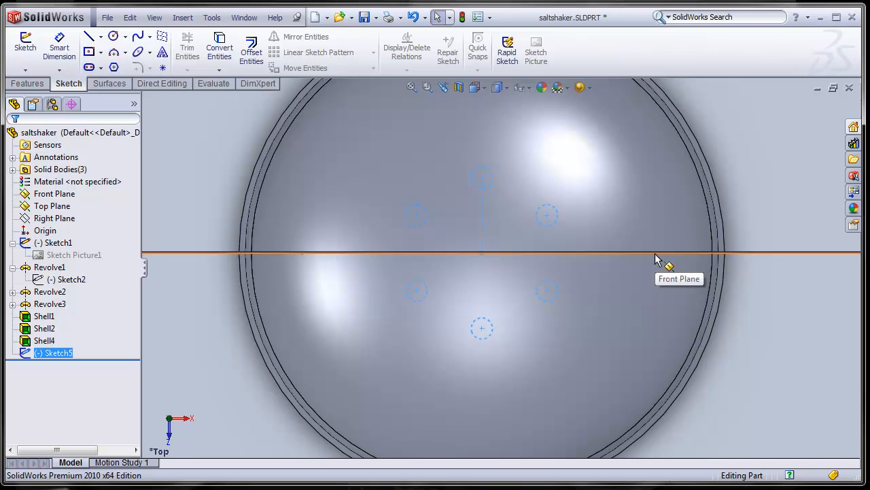
Step: In isometric view, cut the six-circle sketch with Extruded Cut set to Through All, reversed upward through the cap, and inspect the holes
{"action": "key", "text": "ctrl+7"}
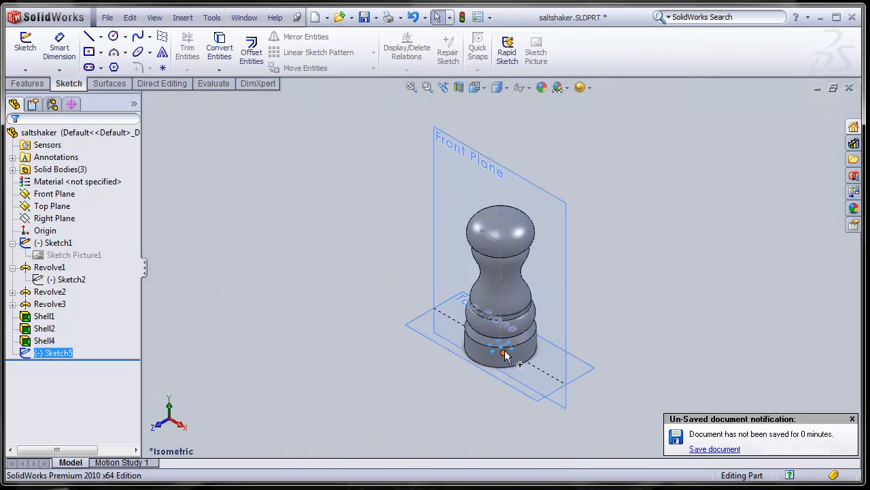
{"action": "scroll", "coordinate": [505, 353], "scroll_direction": "up", "scroll_amount": 1}
{"action": "scroll", "coordinate": [505, 349], "scroll_direction": "down", "scroll_amount": 2}
{"action": "scroll", "coordinate": [500, 324], "scroll_direction": "down", "scroll_amount": 1}
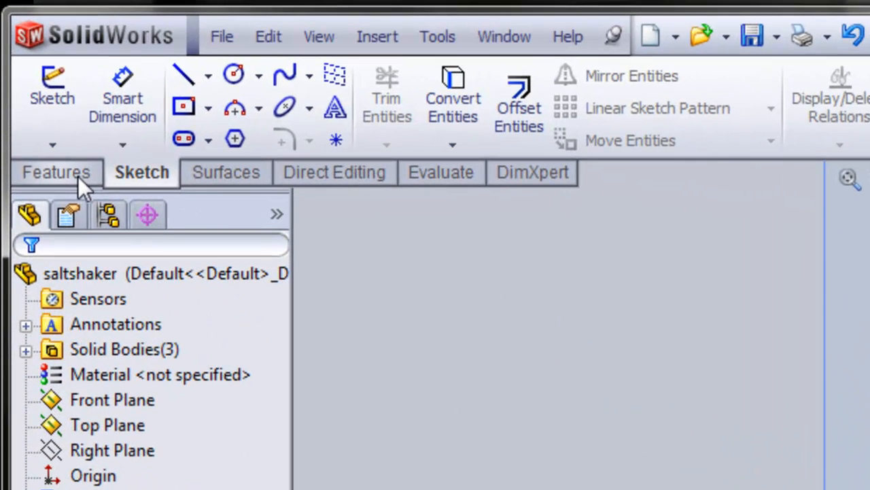
{"action": "left_click", "coordinate": [54, 123]}
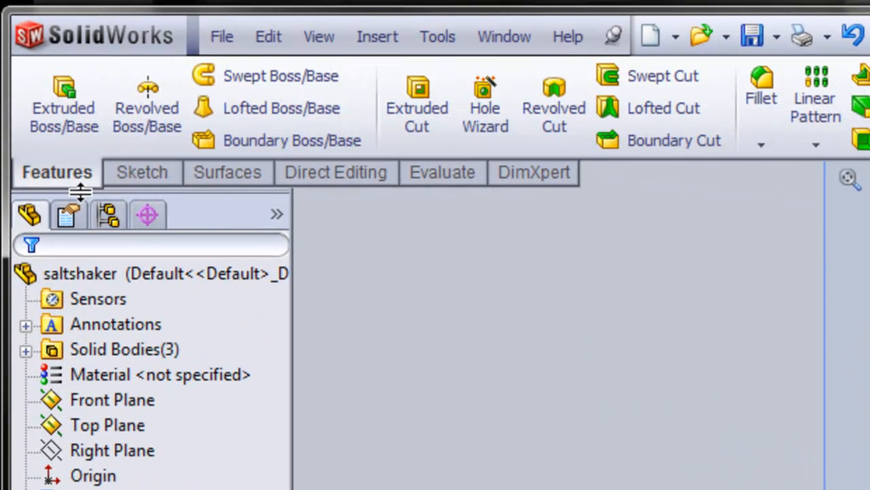
{"action": "left_click", "coordinate": [417, 113]}
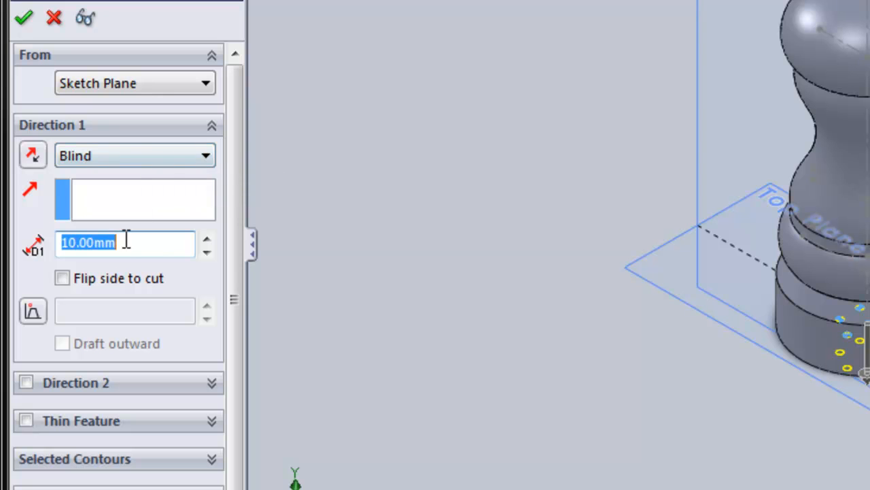
{"action": "left_click", "coordinate": [116, 156]}
{"action": "left_click", "coordinate": [123, 193]}
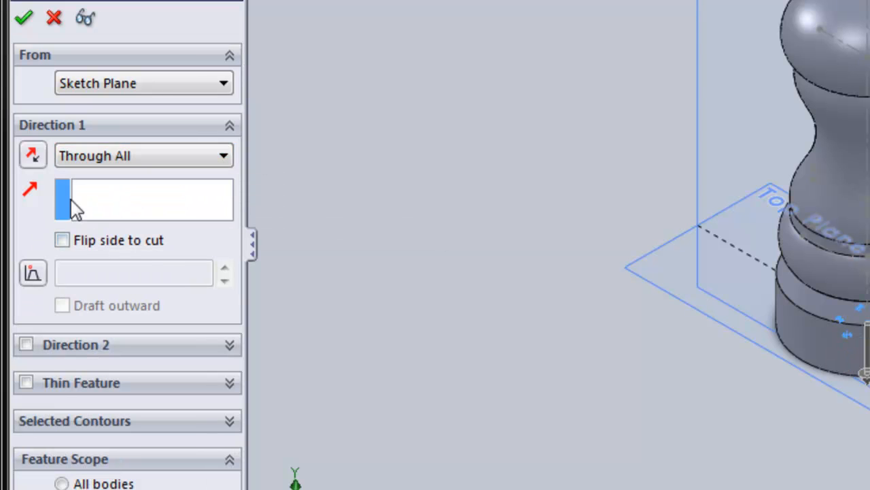
{"action": "left_click", "coordinate": [33, 155]}
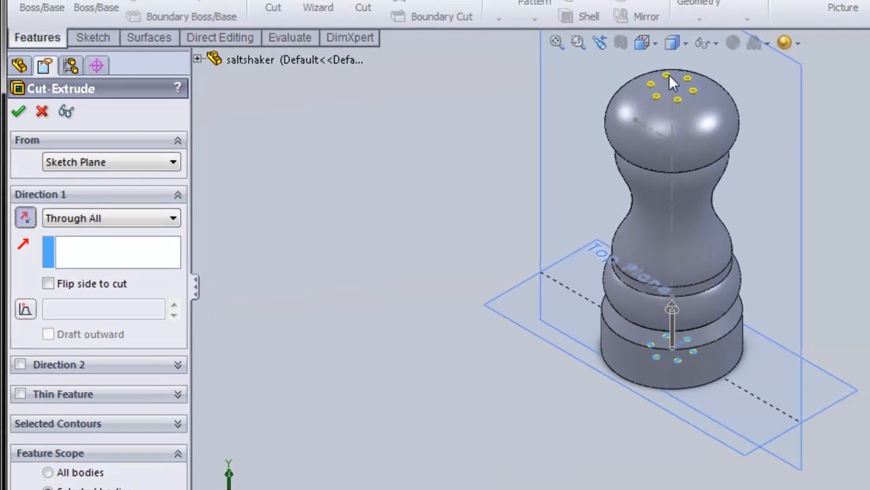
{"action": "scroll", "coordinate": [694, 69], "scroll_direction": "up", "scroll_amount": 2}
{"action": "scroll", "coordinate": [681, 88], "scroll_direction": "down", "scroll_amount": 9}
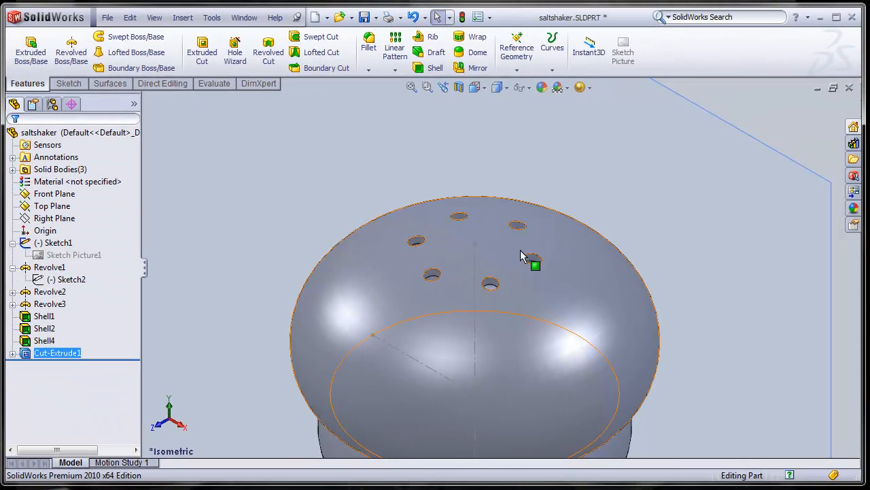
{"action": "middle_click_drag", "start_coordinate": [524, 254], "coordinate": [506, 288]}
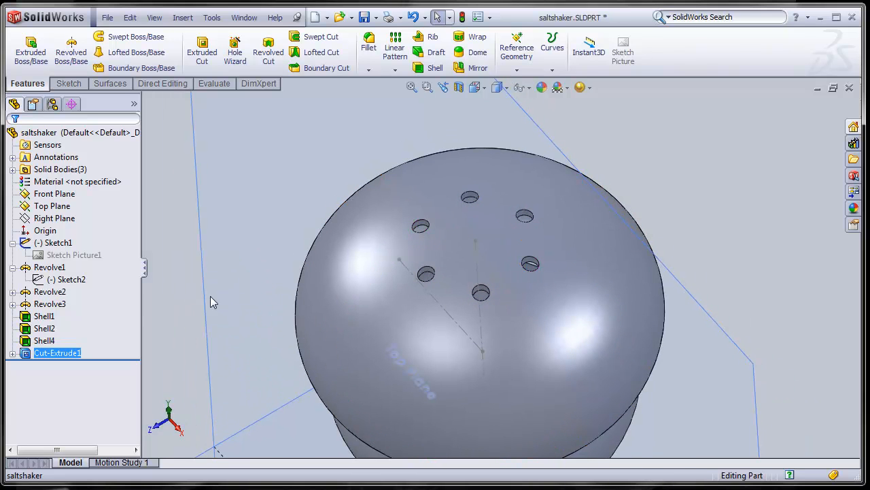
Step: Examine the shaker's underside and highlight each shell feature to see which body it belongs to
{"action": "key", "text": "ctrl+7"}
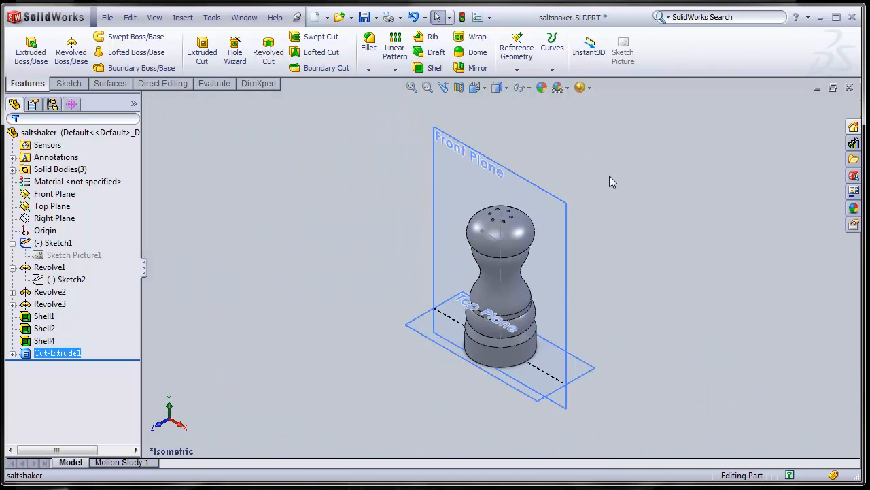
{"action": "scroll", "coordinate": [503, 299], "scroll_direction": "down", "scroll_amount": 2}
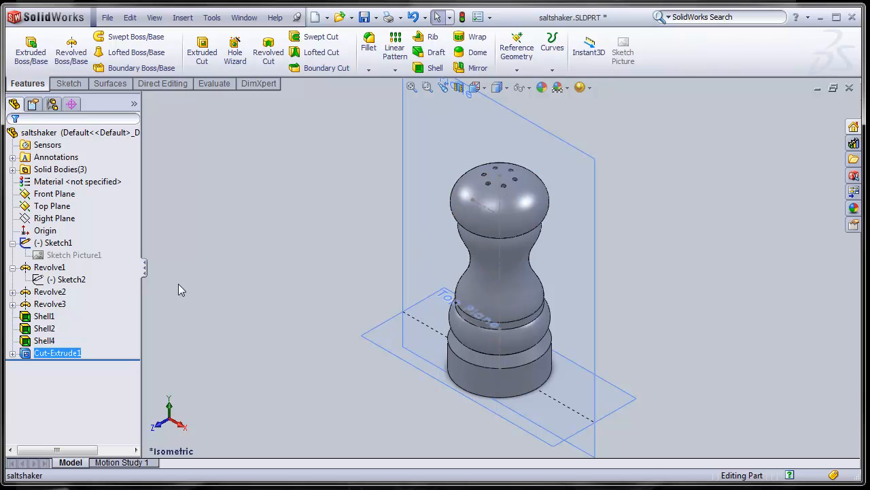
{"action": "left_click", "coordinate": [51, 206]}
{"action": "scroll", "coordinate": [522, 328], "scroll_direction": "down", "scroll_amount": 2}
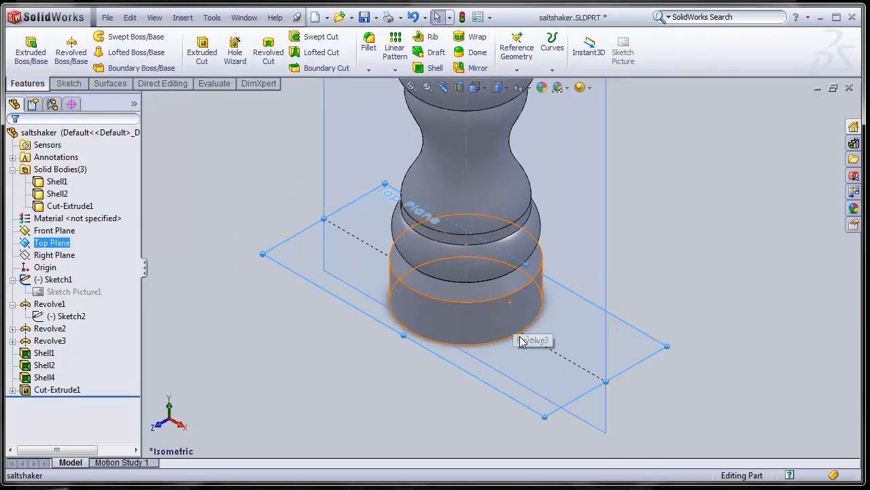
{"action": "middle_click_drag", "start_coordinate": [637, 292], "coordinate": [637, 135]}
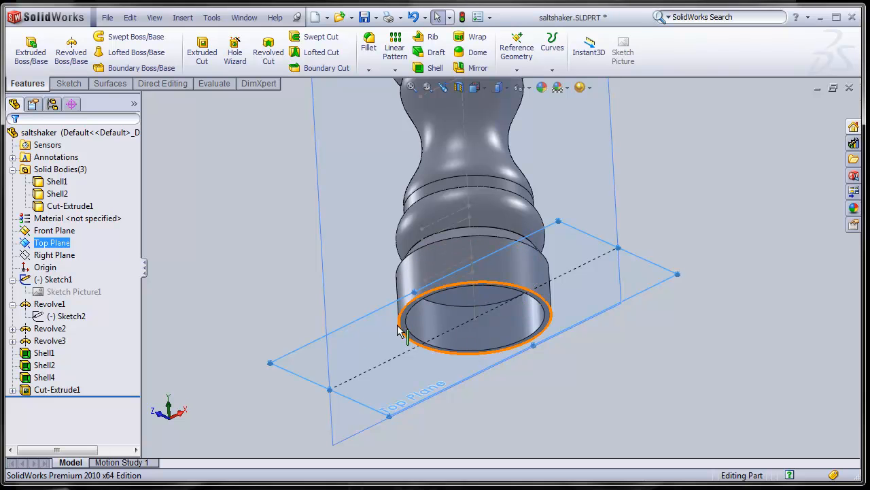
{"action": "left_click", "coordinate": [45, 365]}
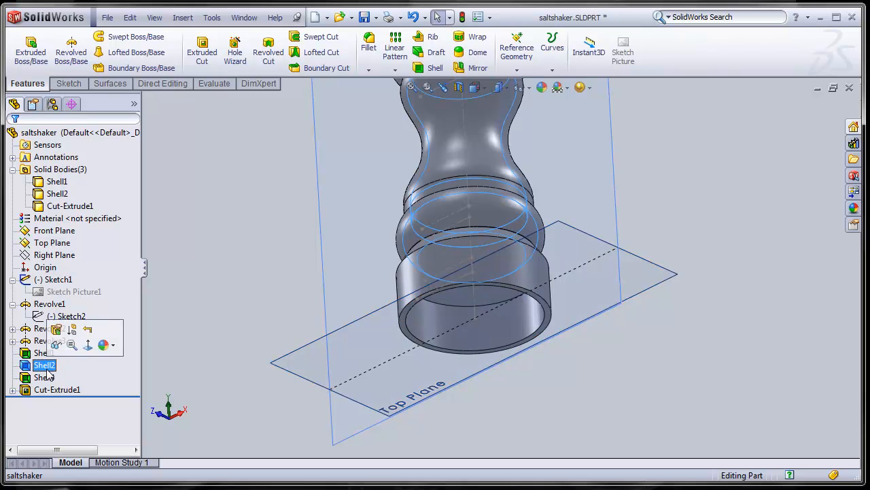
{"action": "left_click", "coordinate": [45, 378]}
{"action": "left_click", "coordinate": [41, 353]}
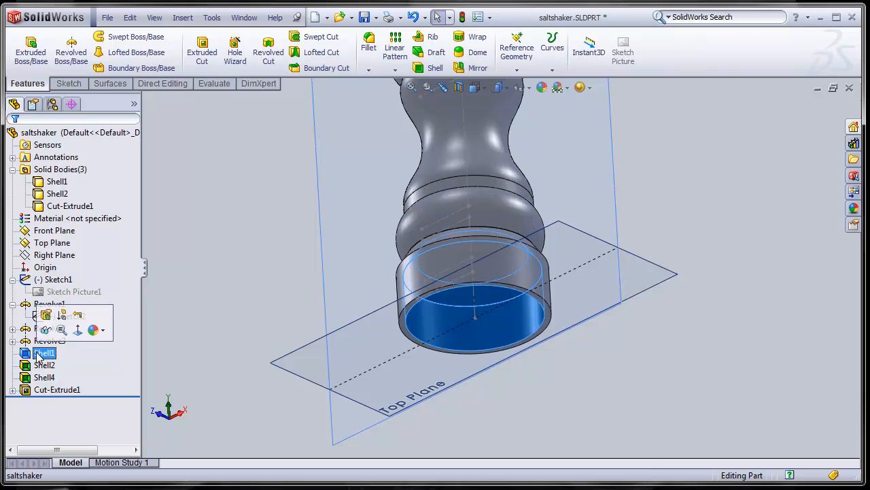
Step: Hide the middle body Shell2 and identify the shell feature that hollows the base
{"action": "right_click", "coordinate": [57, 194]}
{"action": "left_click", "coordinate": [63, 174]}
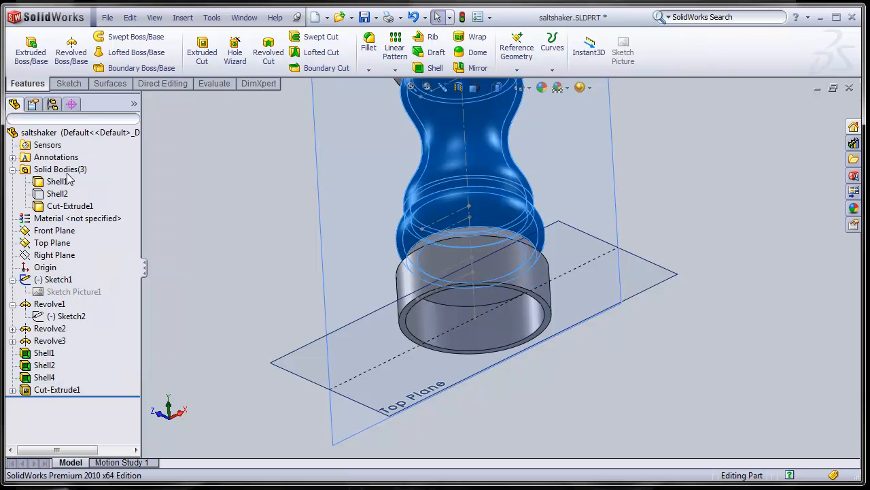
{"action": "left_click", "coordinate": [45, 377]}
{"action": "left_click", "coordinate": [46, 353]}
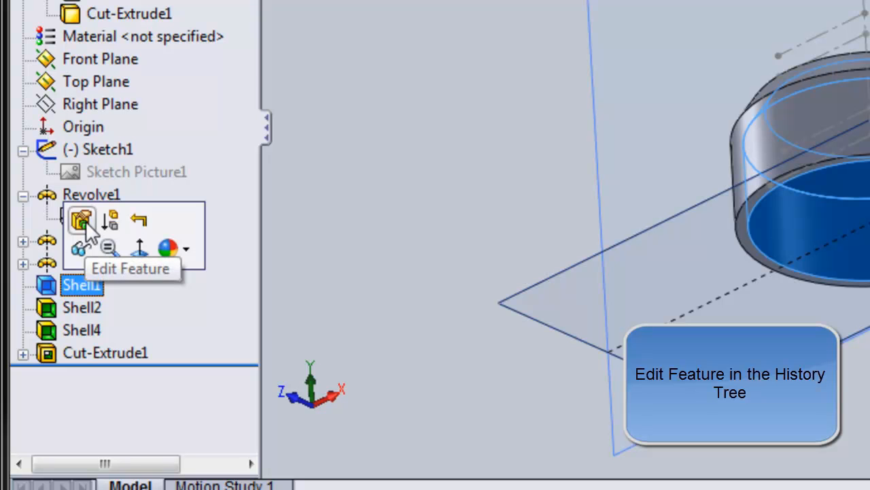
{"action": "left_click", "coordinate": [87, 306]}
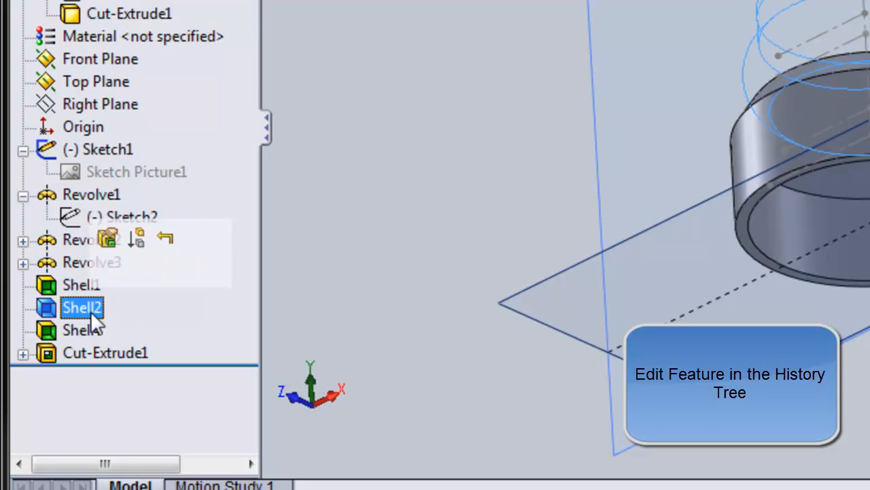
{"action": "left_click", "coordinate": [69, 283]}
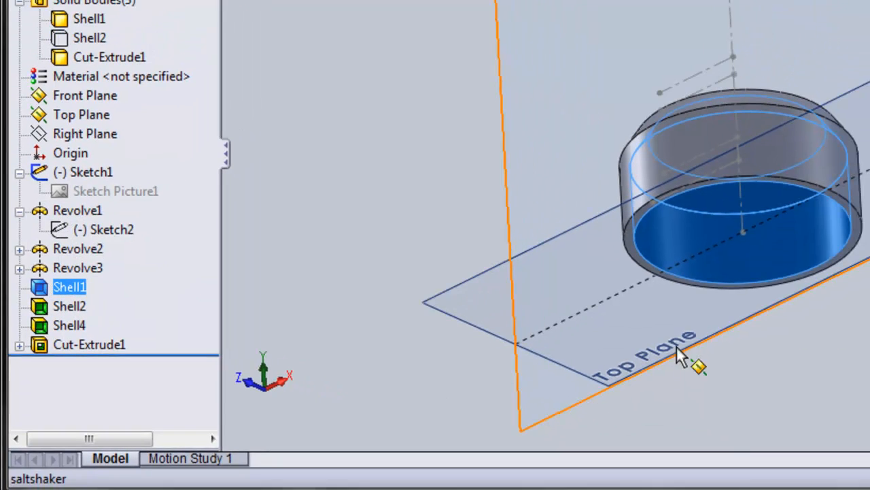
Step: Edit the Shell1 feature of the base, clearing its faces to remove and selecting only the base's upper flat face
{"action": "right_click", "coordinate": [65, 291]}
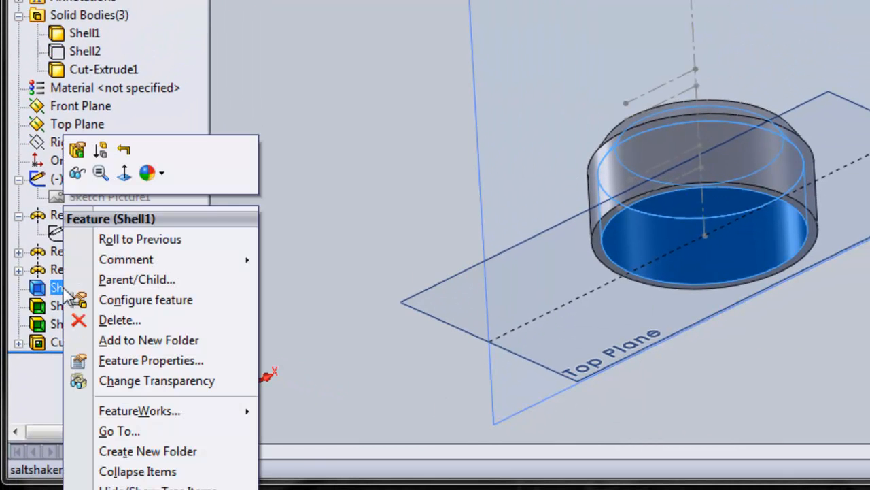
{"action": "left_click", "coordinate": [77, 150]}
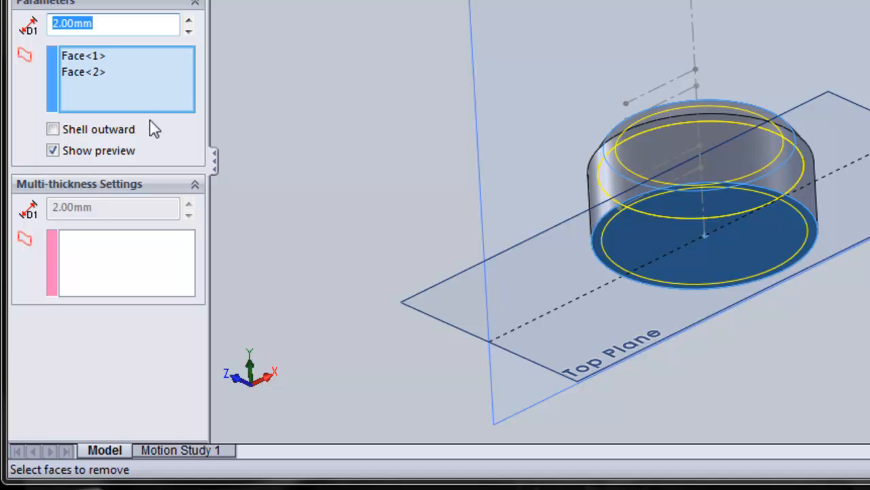
{"action": "left_click", "coordinate": [95, 73]}
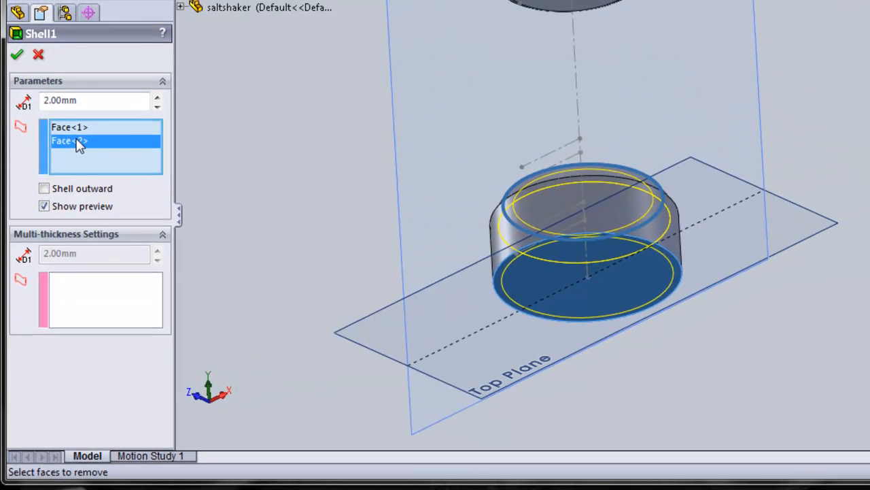
{"action": "right_click", "coordinate": [93, 77]}
{"action": "left_click", "coordinate": [121, 166]}
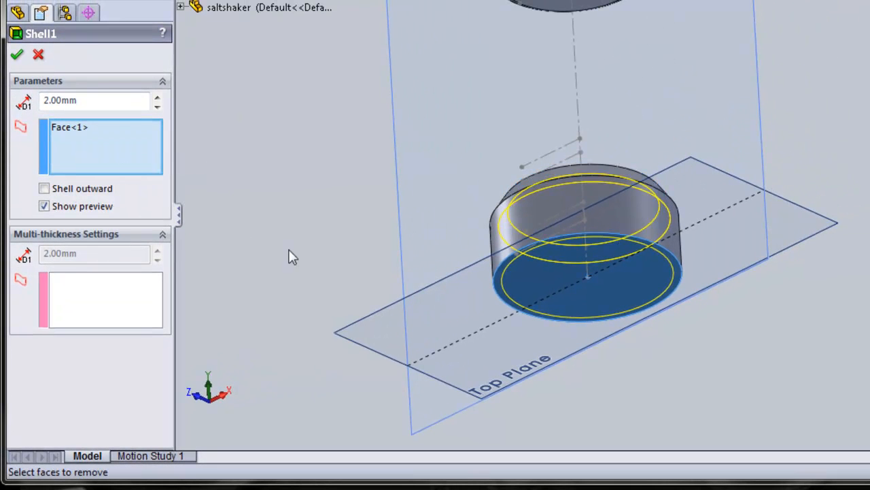
{"action": "right_click", "coordinate": [109, 139]}
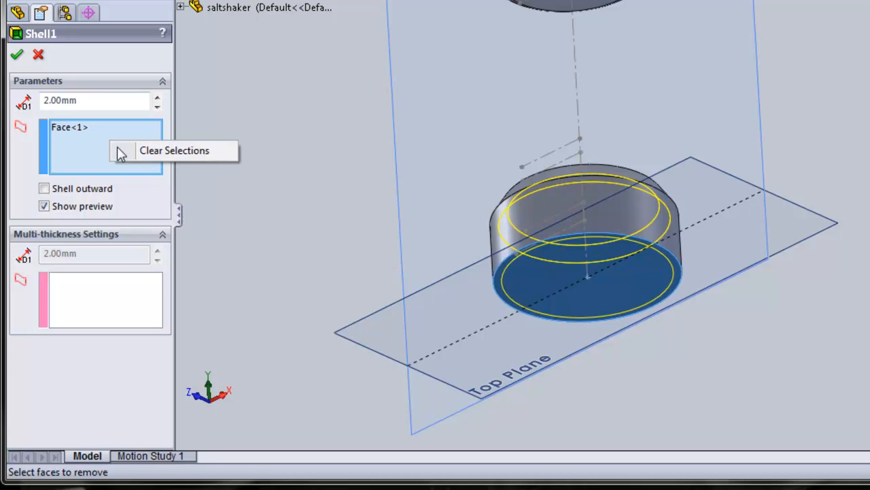
{"action": "left_click", "coordinate": [155, 151]}
{"action": "middle_click_drag", "start_coordinate": [453, 233], "coordinate": [449, 355]}
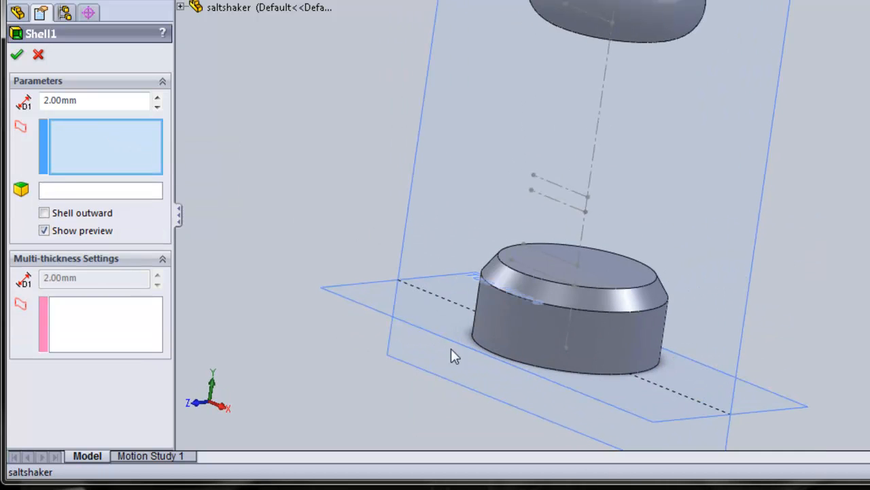
{"action": "left_click", "coordinate": [608, 263]}
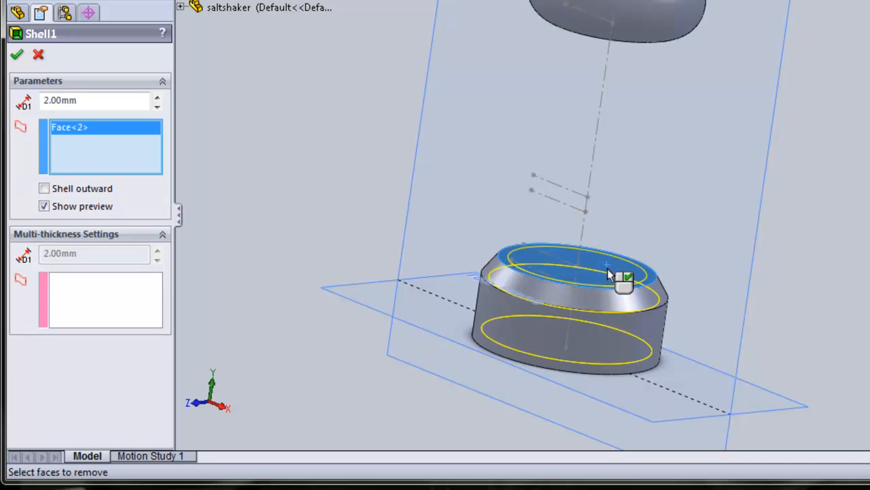
{"action": "middle_click_drag", "start_coordinate": [432, 322], "coordinate": [560, 268]}
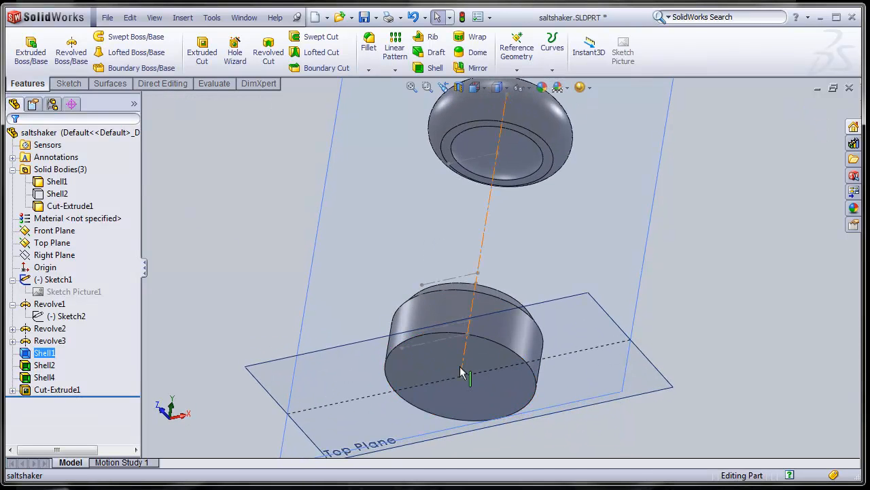
Step: Inspect the reshelled base body from below and from above
{"action": "scroll", "coordinate": [462, 369], "scroll_direction": "down", "scroll_amount": 3}
{"action": "scroll", "coordinate": [460, 335], "scroll_direction": "up", "scroll_amount": 2}
{"action": "middle_click_drag", "start_coordinate": [466, 278], "coordinate": [471, 311]}
{"action": "scroll", "coordinate": [469, 314], "scroll_direction": "up", "scroll_amount": 5}
{"action": "scroll", "coordinate": [470, 313], "scroll_direction": "up", "scroll_amount": 2}
{"action": "scroll", "coordinate": [517, 185], "scroll_direction": "down", "scroll_amount": 8}
{"action": "middle_click_drag", "start_coordinate": [551, 257], "coordinate": [478, 340]}
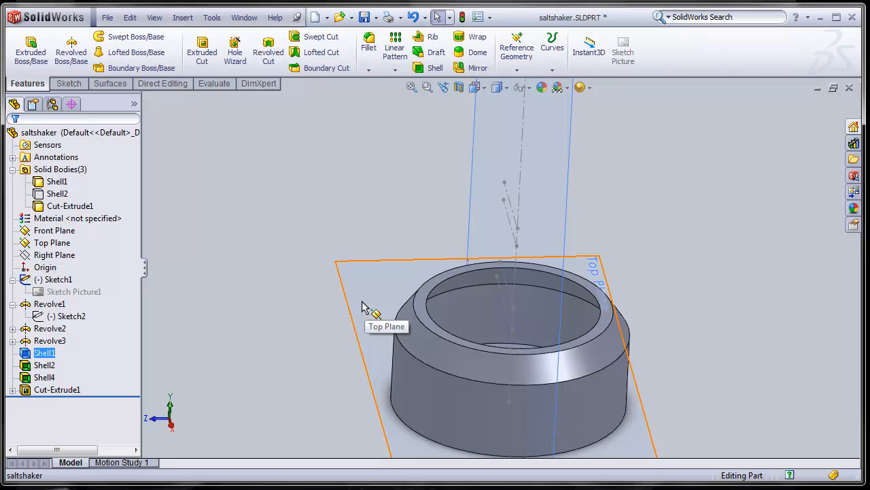
Step: Show the hidden middle body Shell2 again and review the complete salt shaker in isometric view
{"action": "key", "text": "ctrl+7"}
{"action": "left_click", "coordinate": [57, 194]}
{"action": "left_click", "coordinate": [77, 167]}
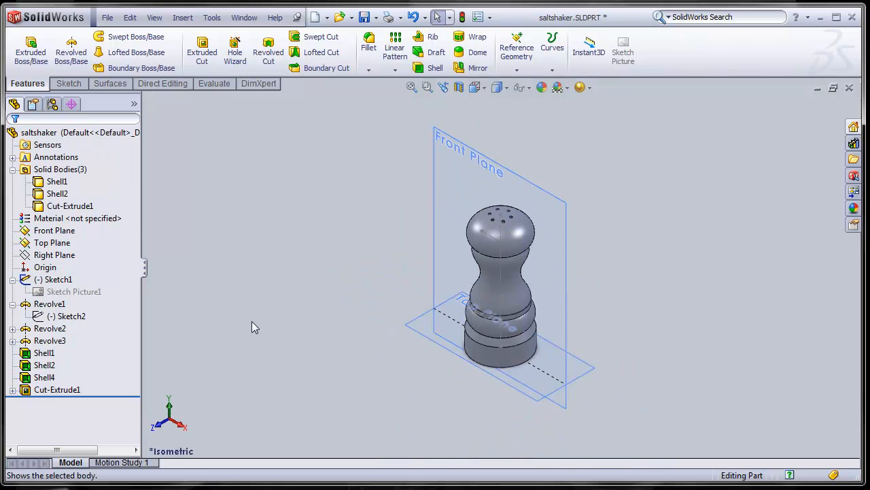
{"action": "middle_click_drag", "start_coordinate": [589, 317], "coordinate": [621, 274]}
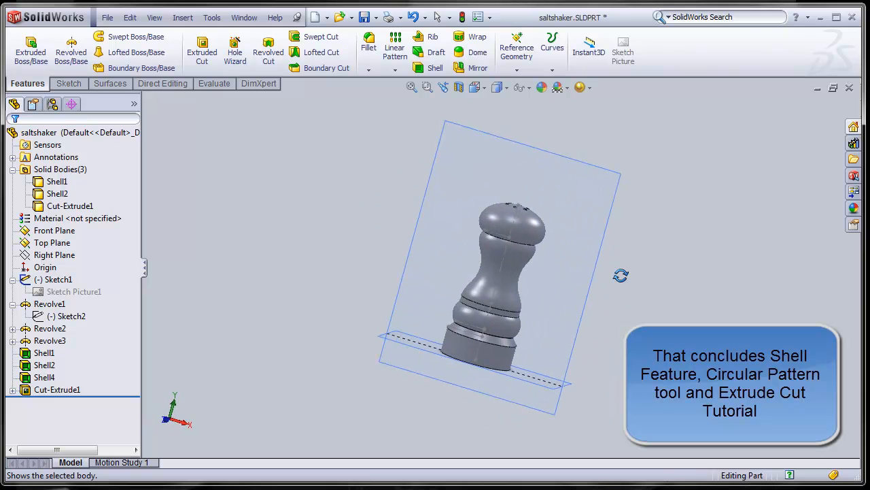
{"action": "key", "text": "ctrl+7"}
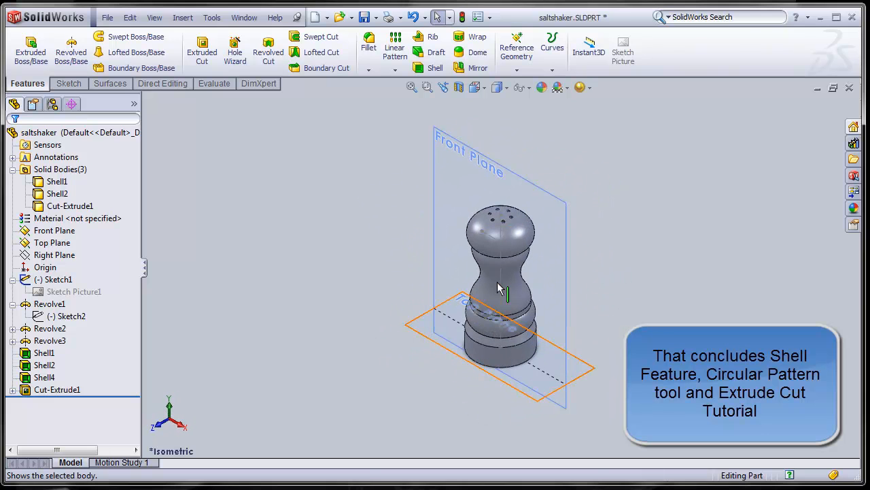